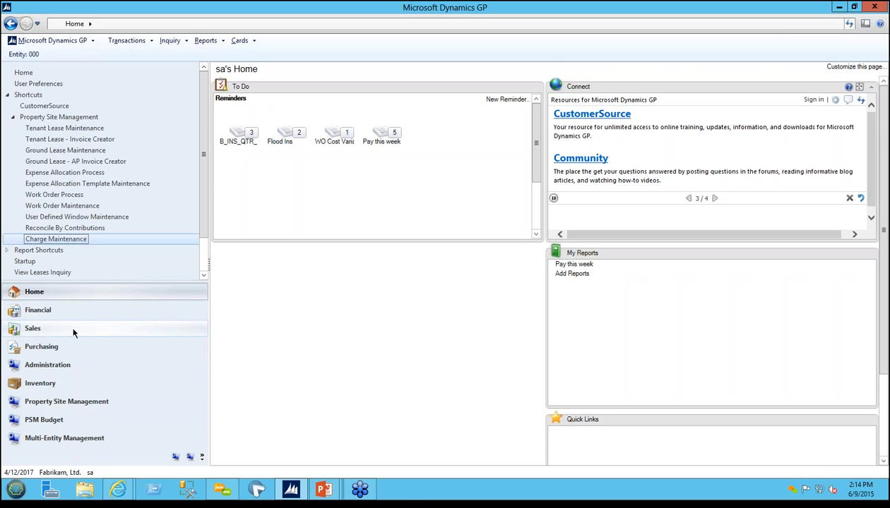
Step: Browse the Sales area's transaction options, and show the Property Site Management area's overview page
left_click(73, 333)
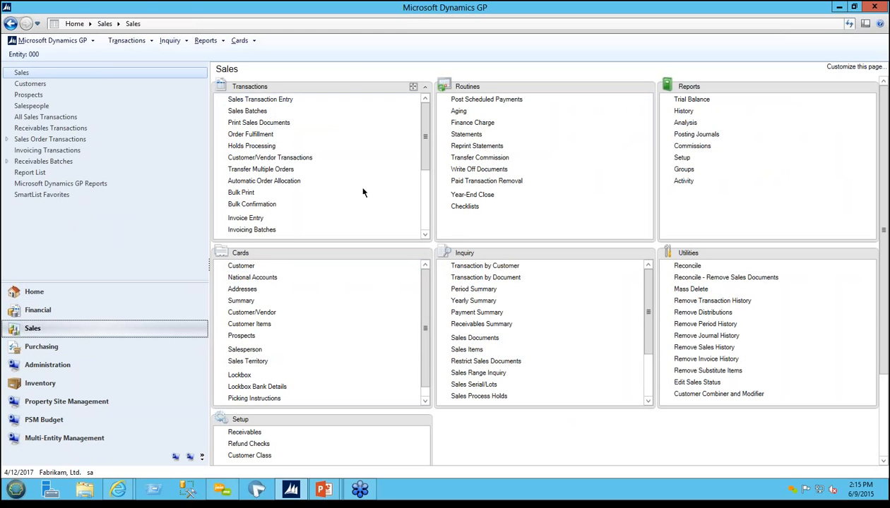
left_click(422, 209)
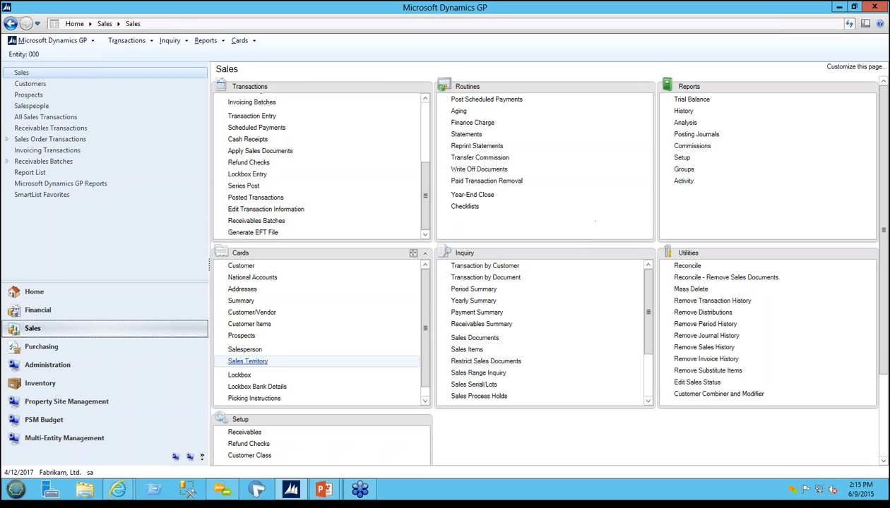
left_click(104, 404)
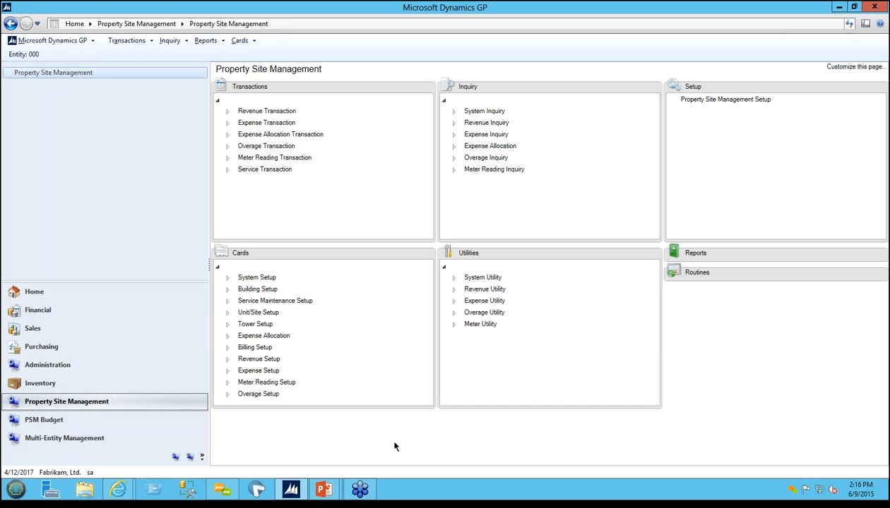
Step: From the home page shortcuts, open Tenant Lease Maintenance and load the active lease ARTL00002
left_click(43, 291)
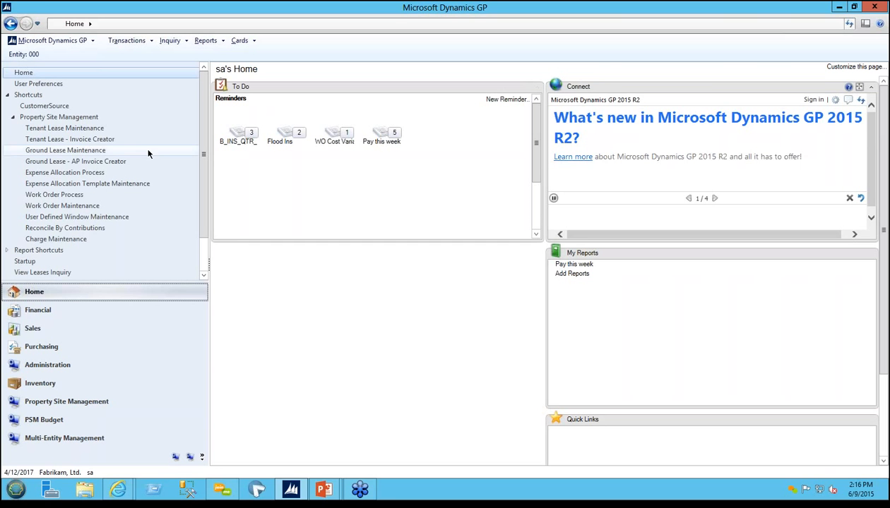
left_click(90, 128)
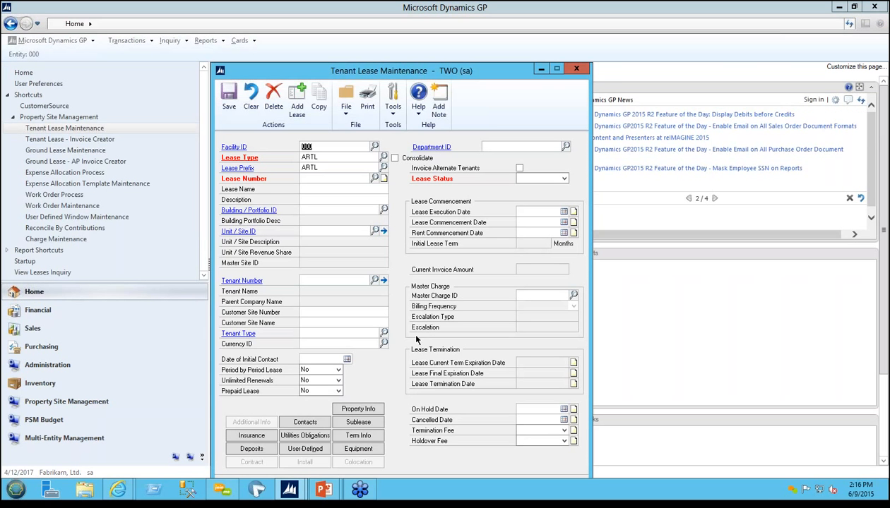
left_click_drag(424, 74, 464, 60)
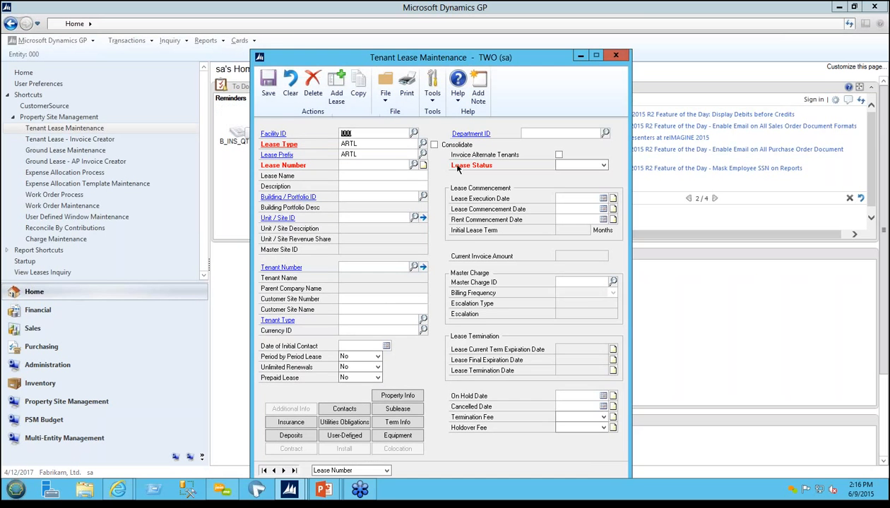
left_click(414, 164)
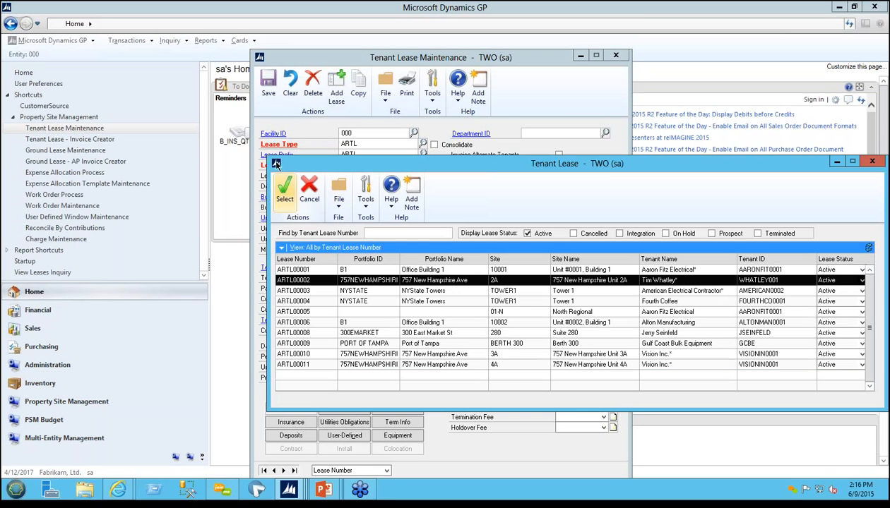
left_click(285, 189)
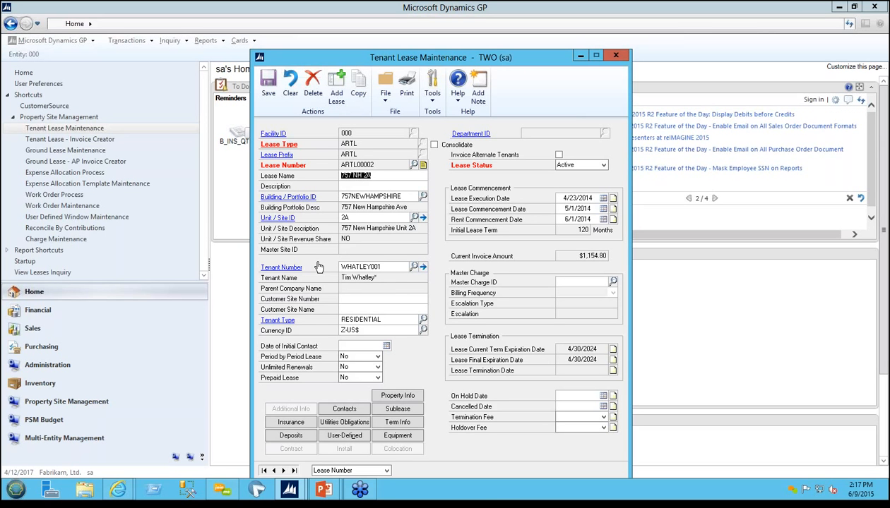
Step: View the customer record of the lease's tenant and close it again
left_click(286, 269)
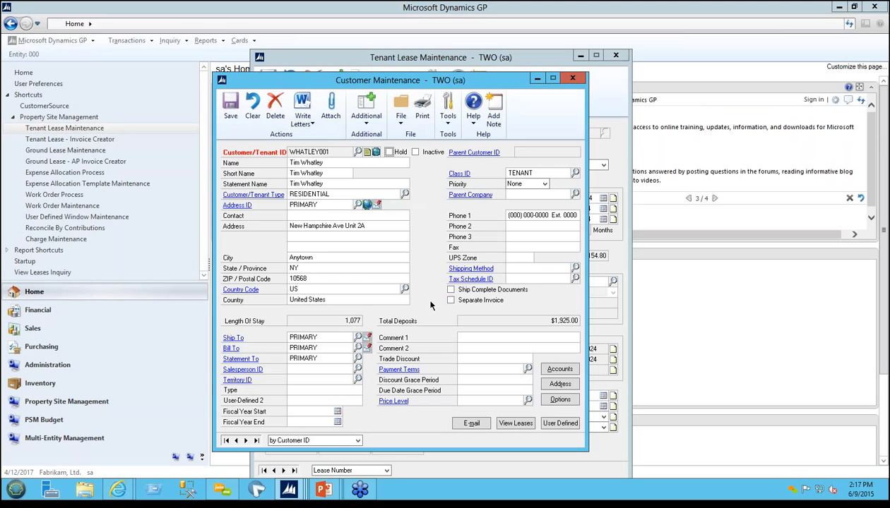
left_click(572, 77)
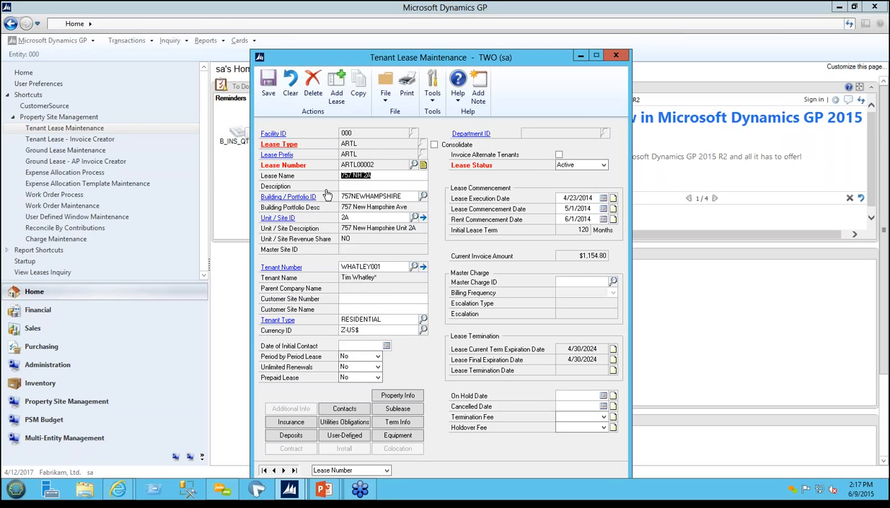
Step: Open the lease's building record and review its equipment list and user-defined information
left_click(296, 198)
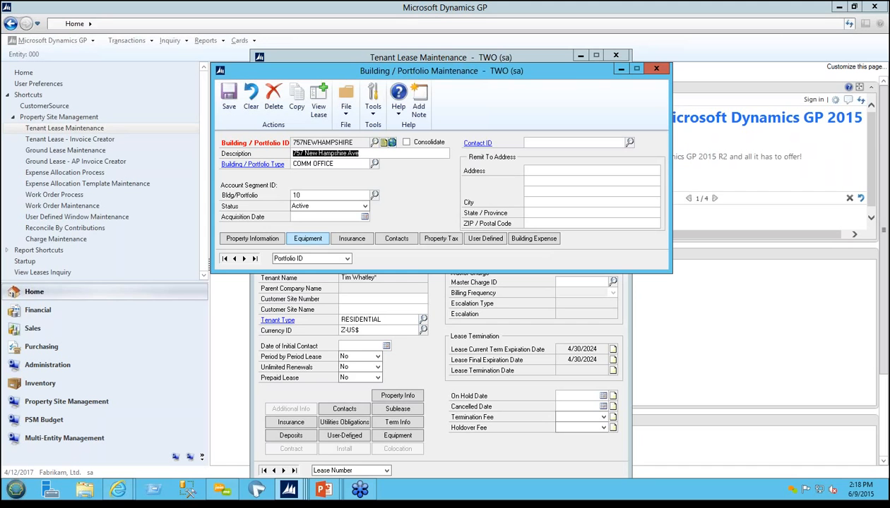
left_click(307, 238)
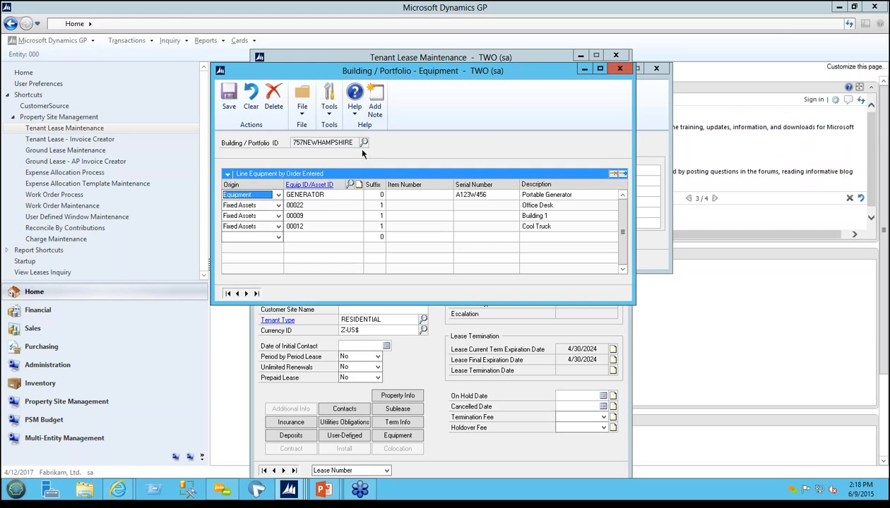
left_click(619, 69)
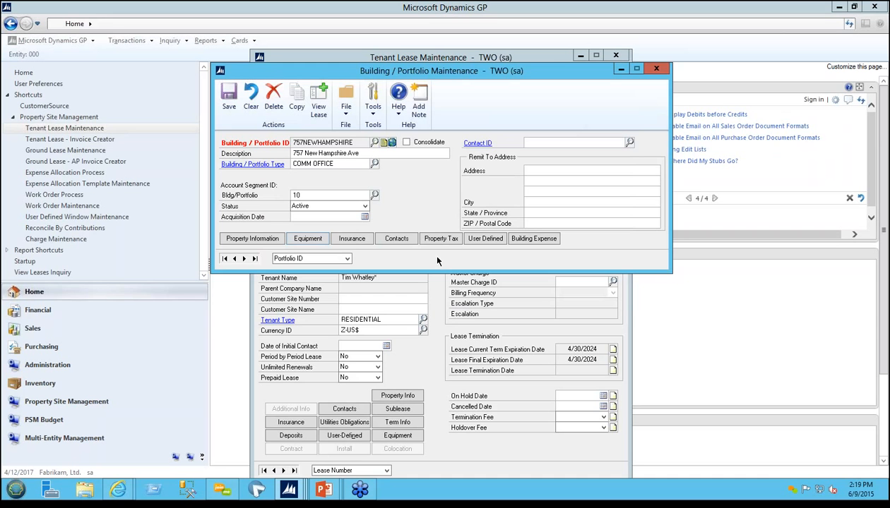
left_click(494, 241)
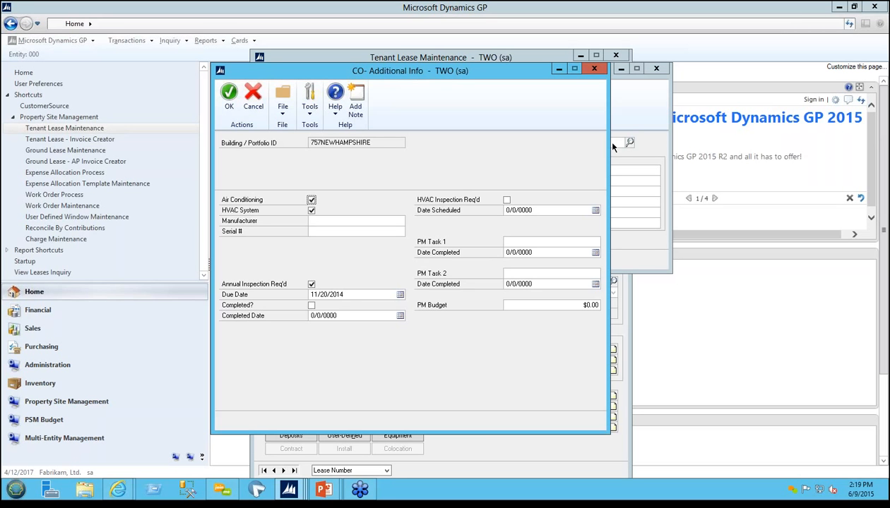
left_click(595, 70)
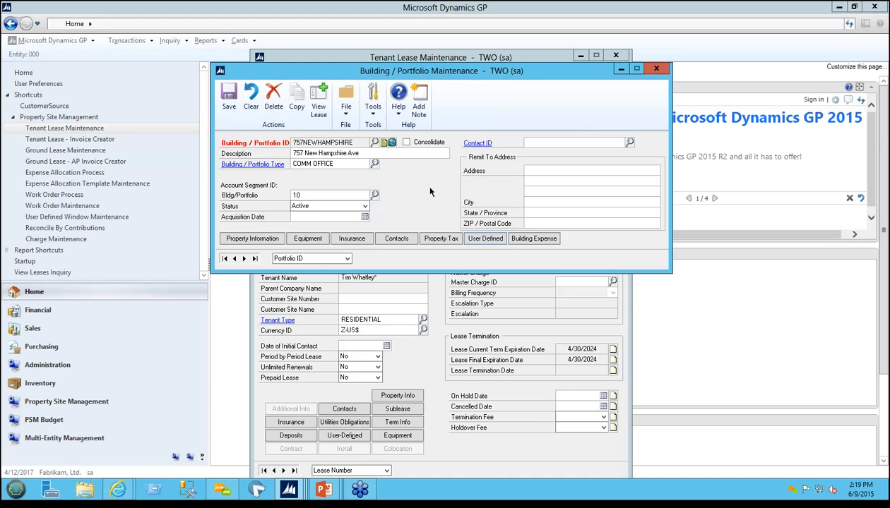
Step: View the building's expense lines for charge CAM in year 2014
left_click(535, 239)
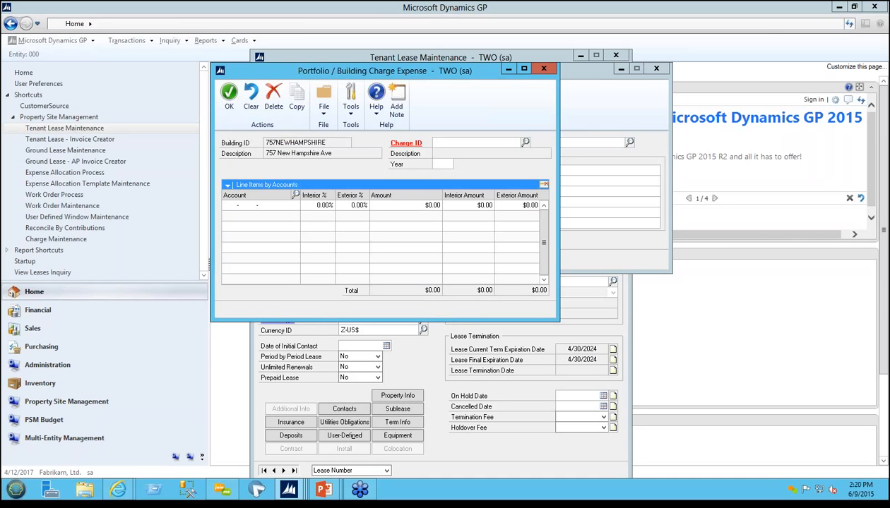
type("CAM")
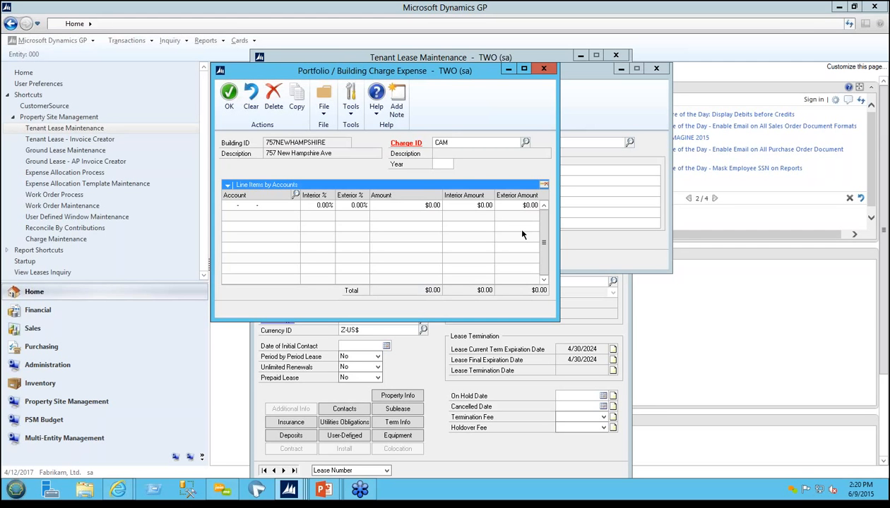
key("Tab")
type("2014")
key("Tab")
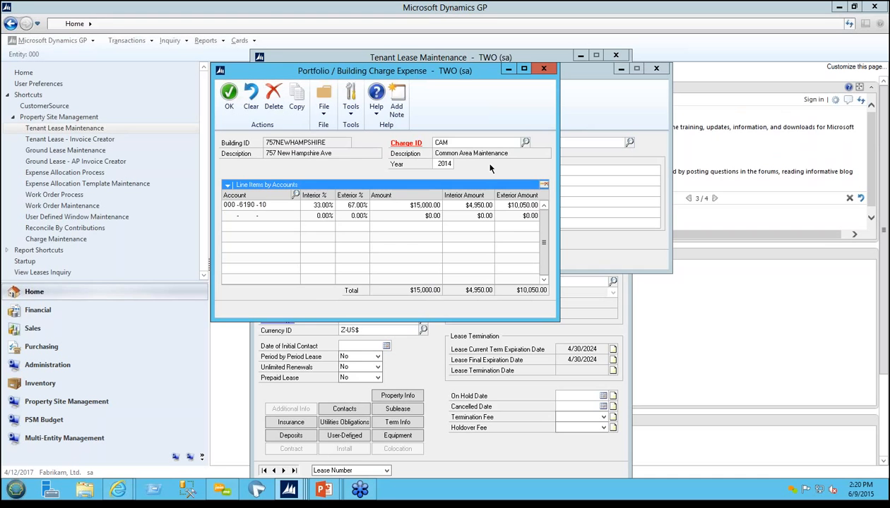
left_click(543, 69)
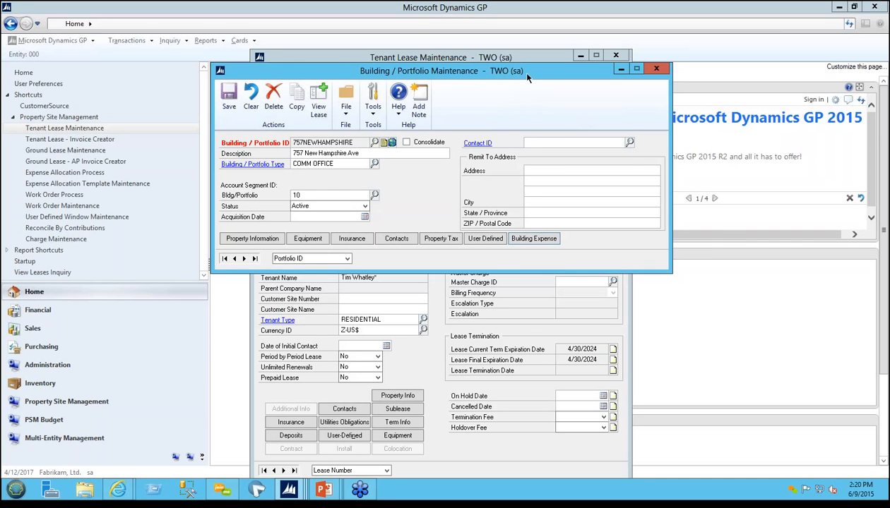
Step: Examine the building's account segment against the lease's facility, and close the building record
left_click_drag(518, 71, 570, 179)
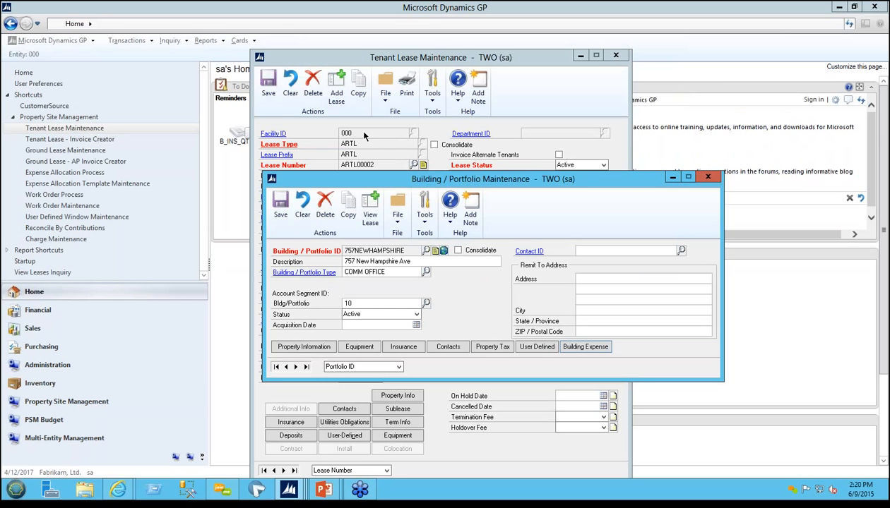
left_click_drag(431, 179, 433, 161)
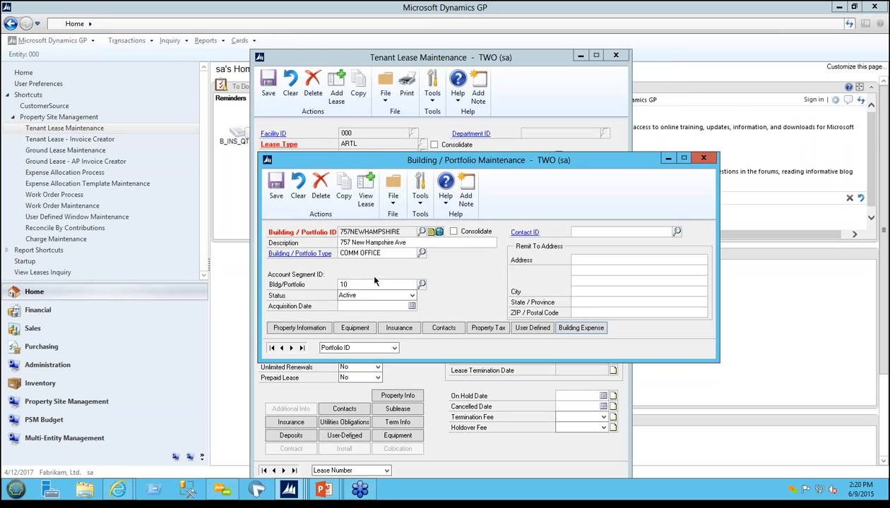
double_click(362, 282)
left_click(358, 284)
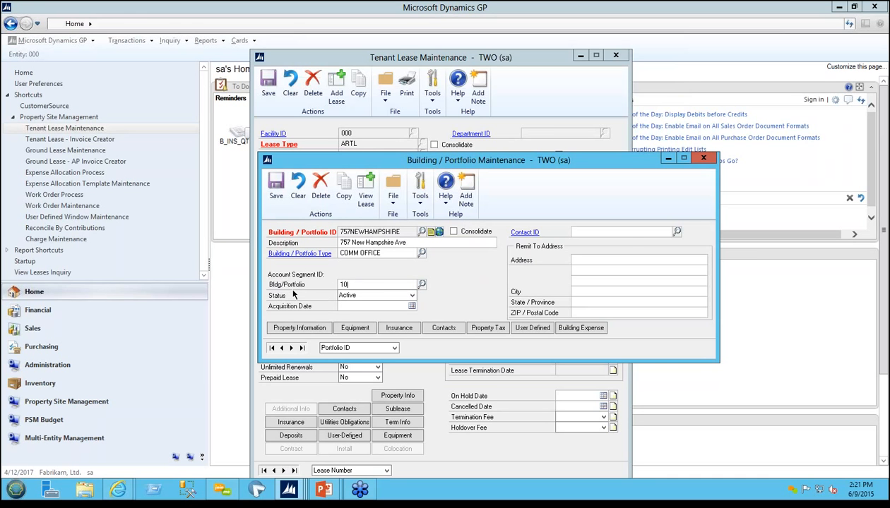
left_click(699, 158)
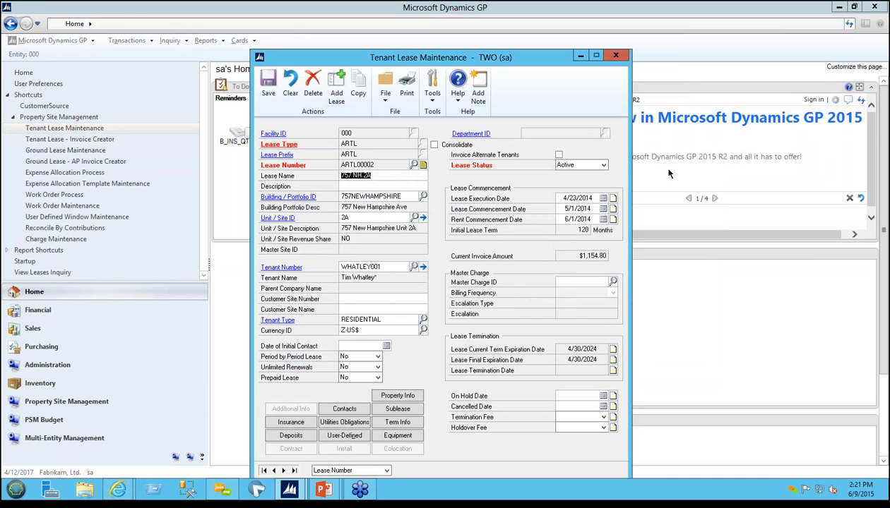
Step: Open the charge list of unit 2A from the lease's units
left_click(423, 218)
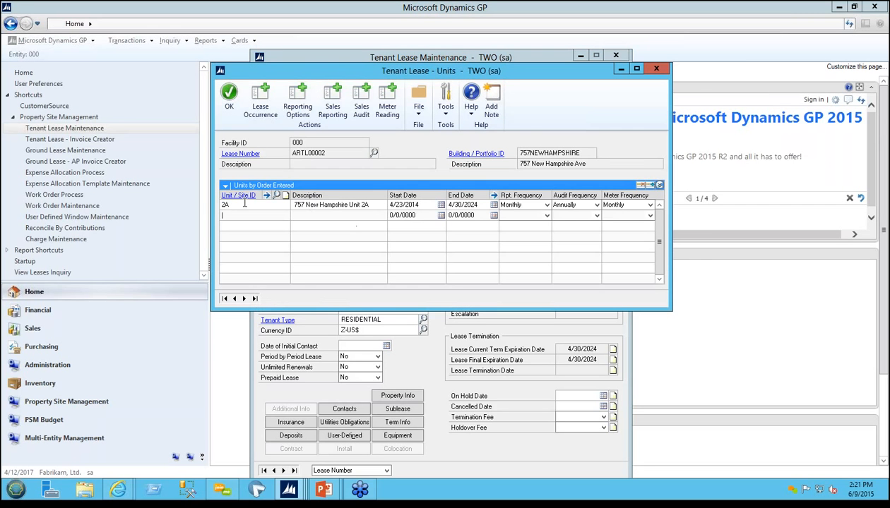
left_click(244, 205)
left_click(263, 194)
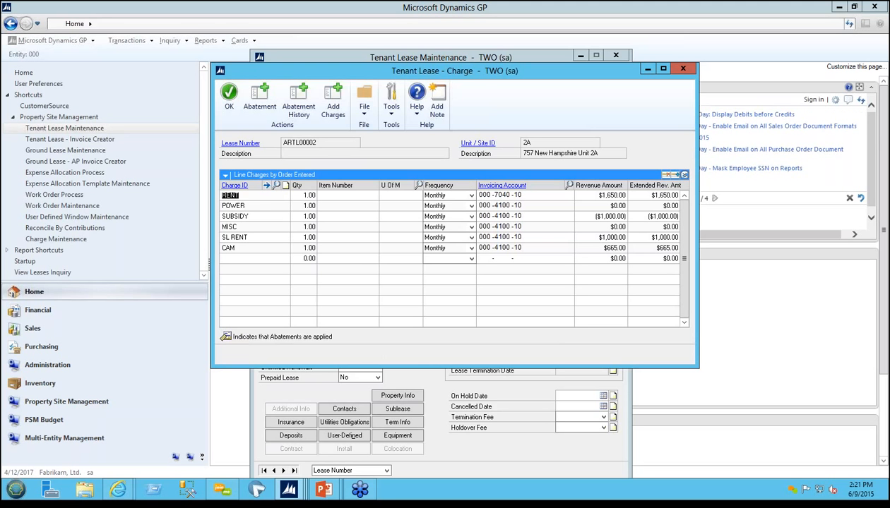
Step: Review the RENT charge's setup record and the recoverable type options in its line details
left_click(237, 185)
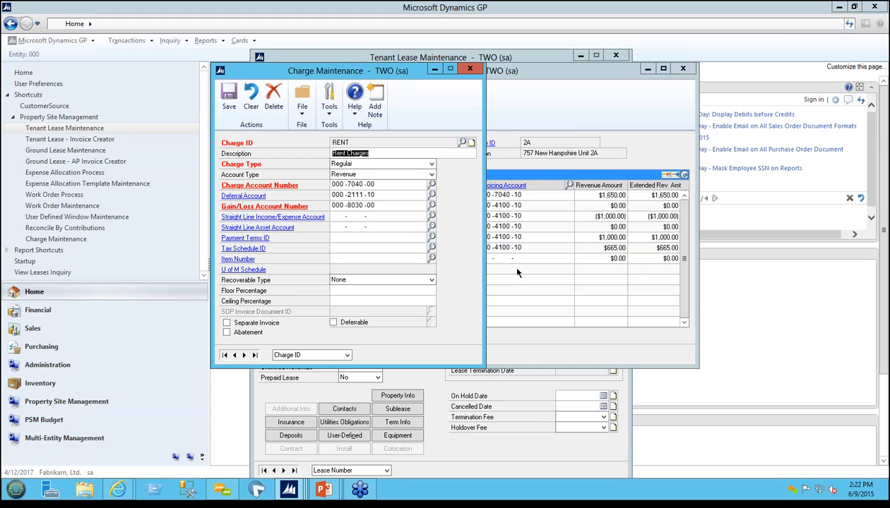
left_click(470, 71)
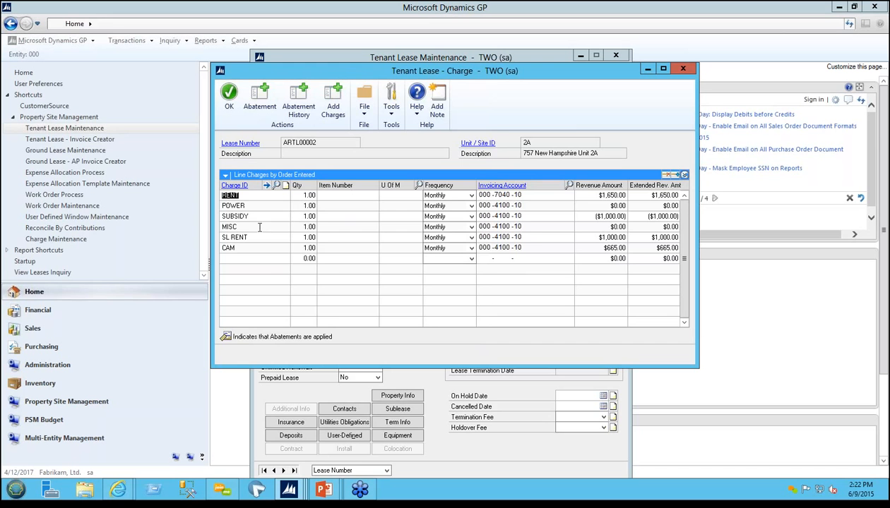
left_click(684, 175)
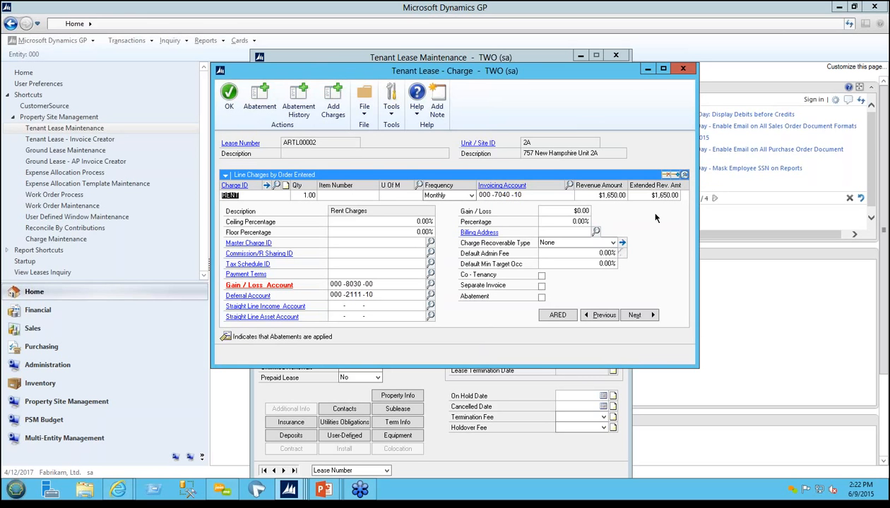
left_click(612, 243)
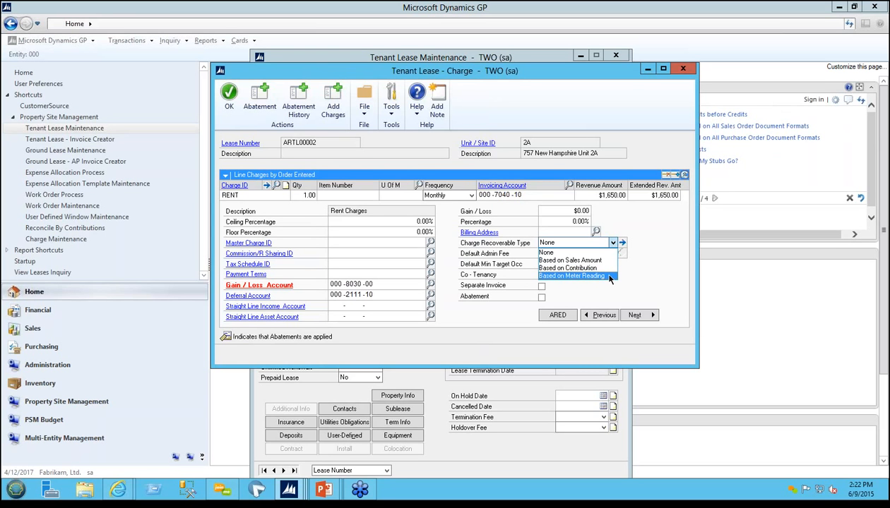
left_click(684, 176)
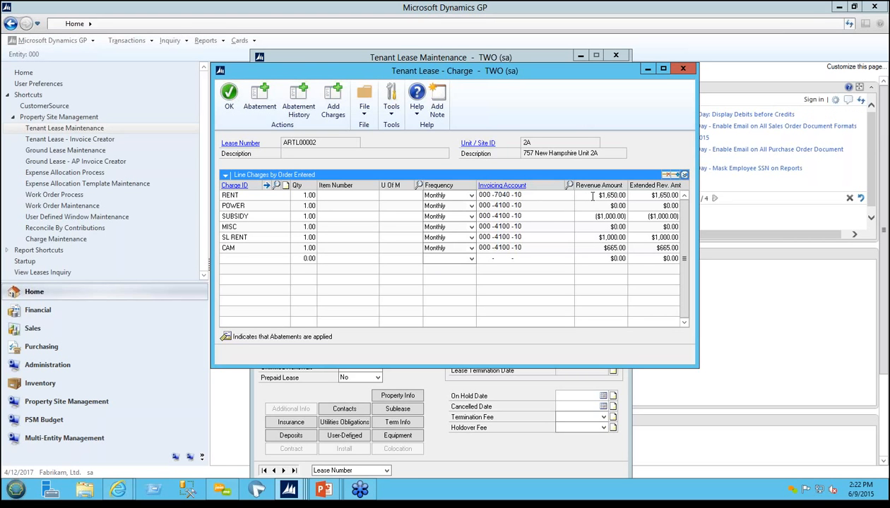
Step: Check the RENT charge's frequency options and open its charge escalation schedule
left_click(471, 196)
left_click(471, 199)
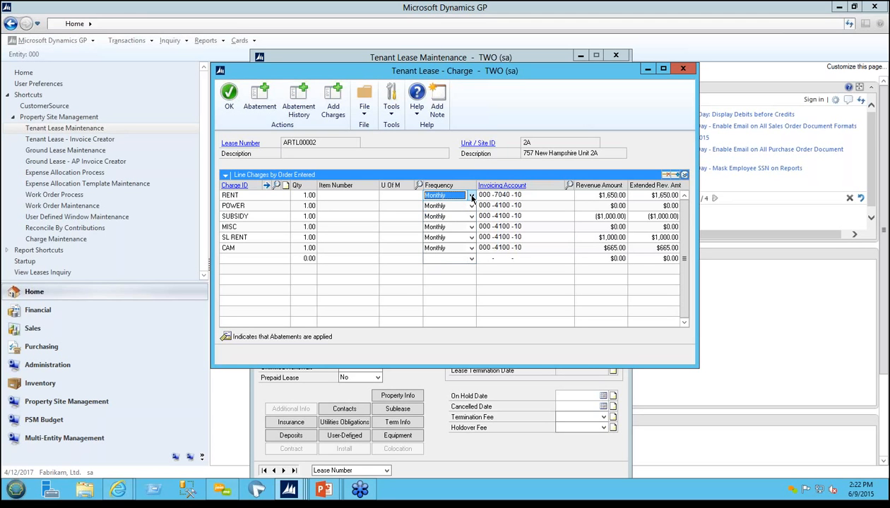
left_click(249, 196)
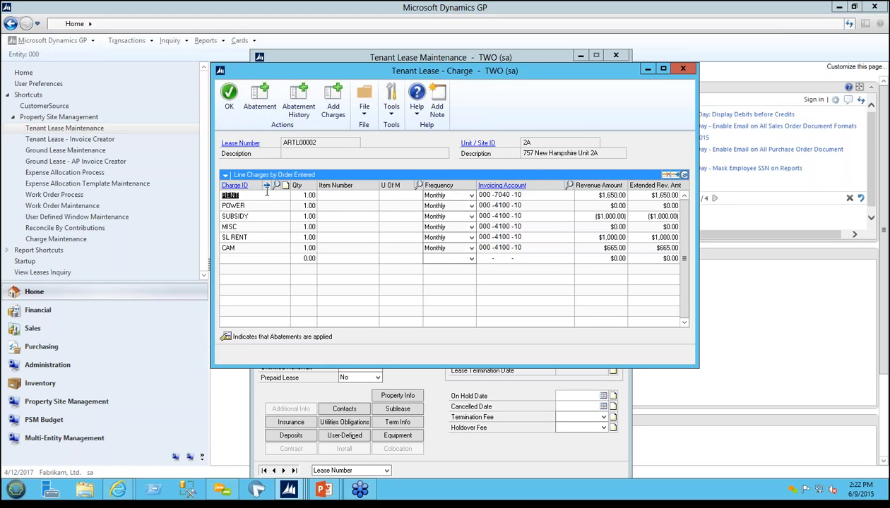
left_click(266, 185)
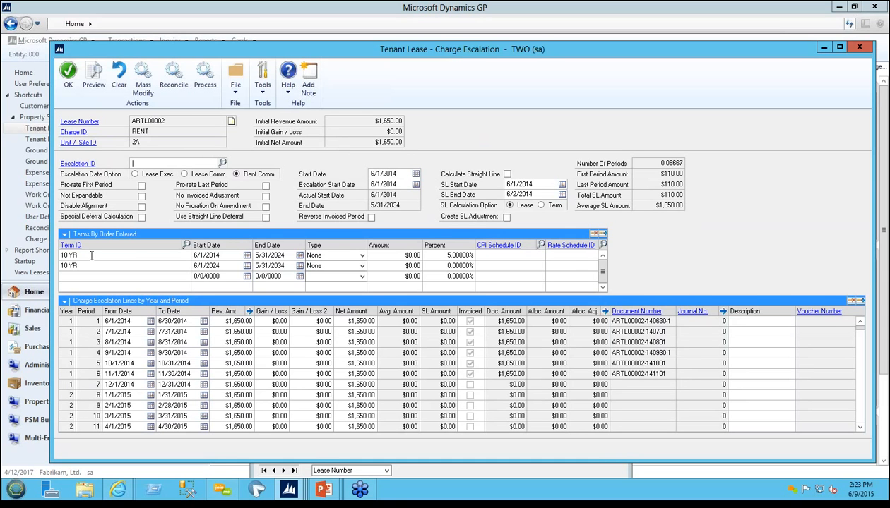
Step: View the definition of the first 10 YR term and its escalation frequency options
left_click(70, 253)
left_click(70, 245)
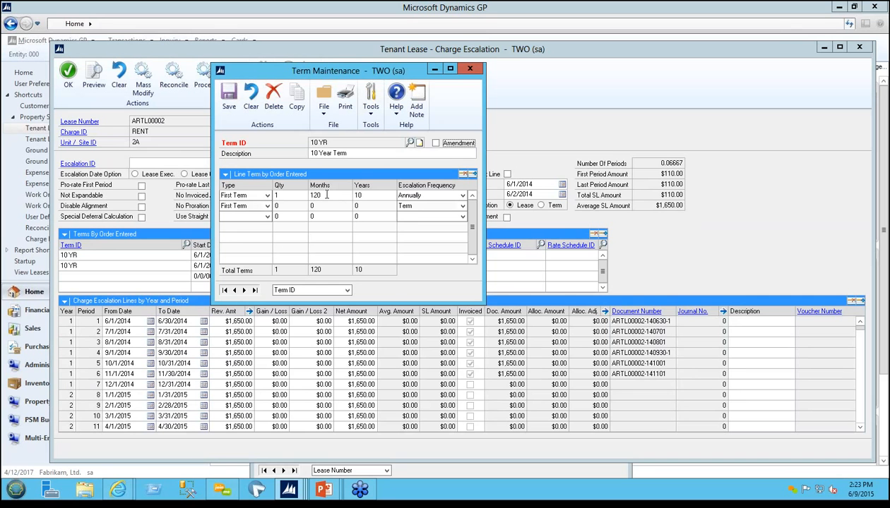
left_click(462, 196)
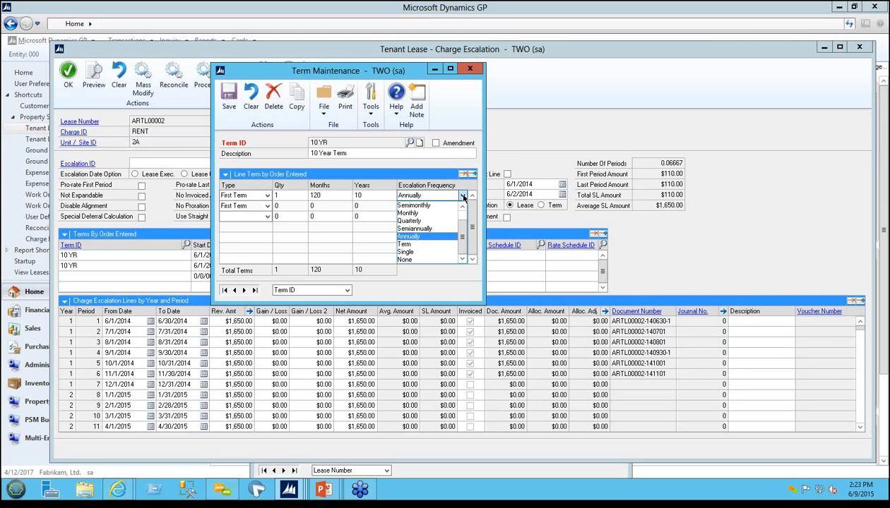
left_click(462, 198)
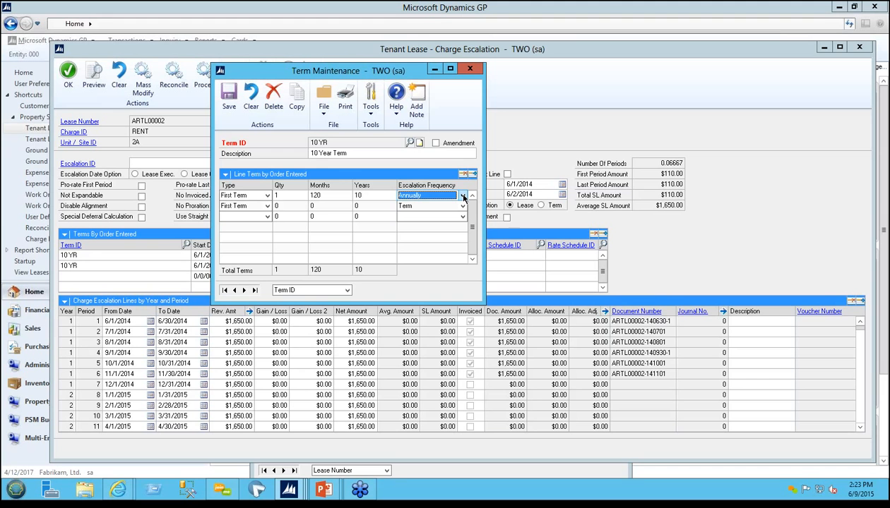
left_click(469, 70)
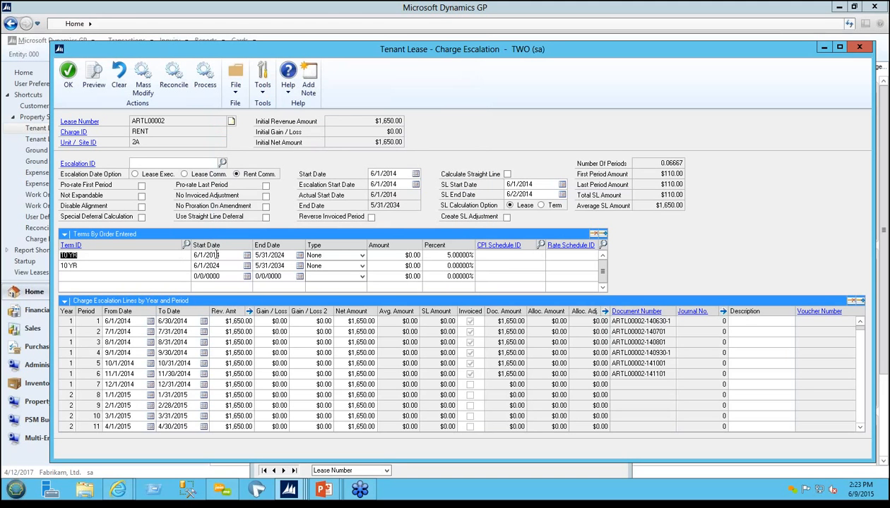
Step: Check the escalation type options and the amount field of the first 10 YR term
left_click(362, 257)
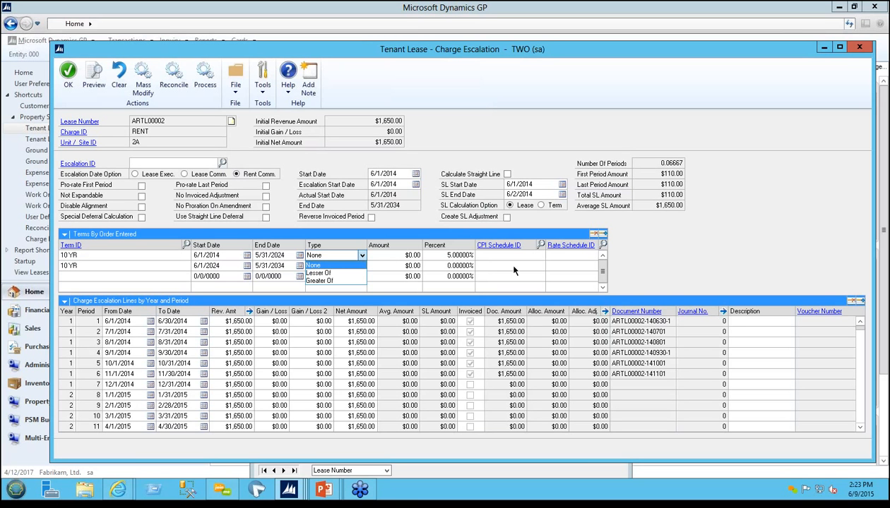
left_click(340, 265)
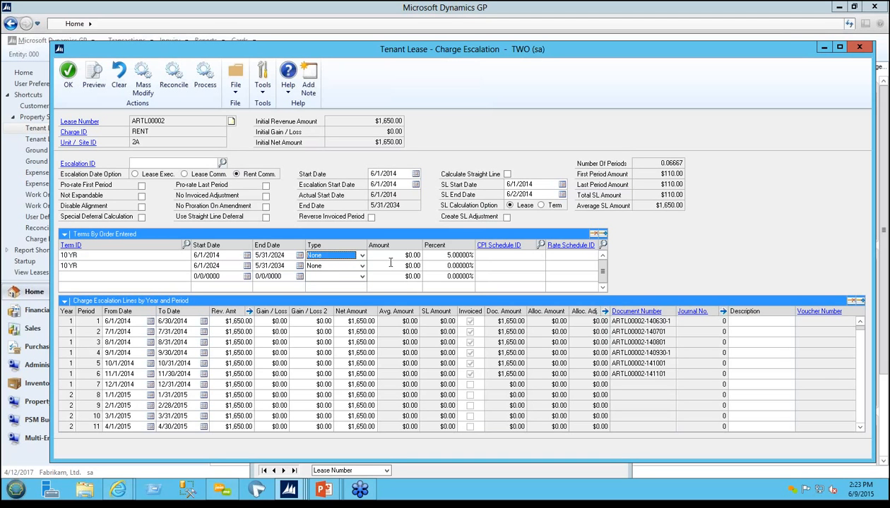
left_click(384, 254)
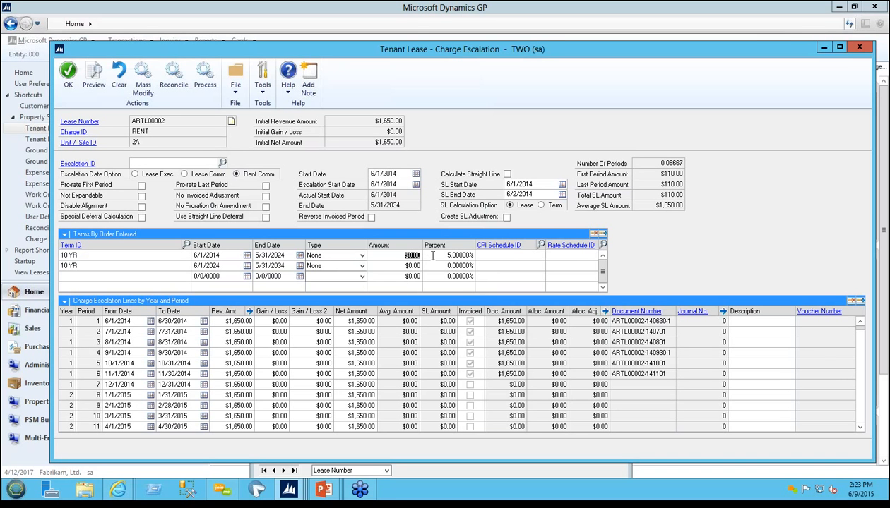
Step: Review the net amounts in the RENT charge's escalation lines through mid-2016, then close the schedule
left_click(335, 321)
scroll(343, 350, "down", 2)
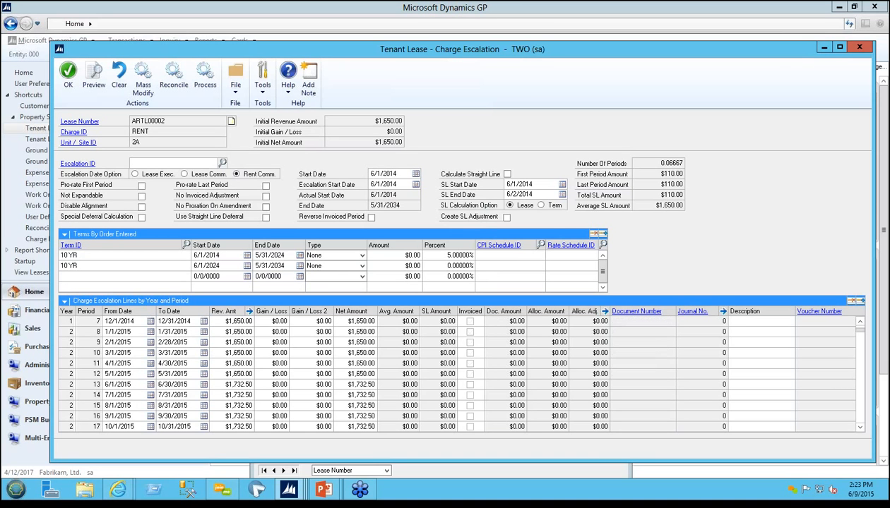
left_click(343, 384)
scroll(342, 384, "down", 3)
left_click(343, 416)
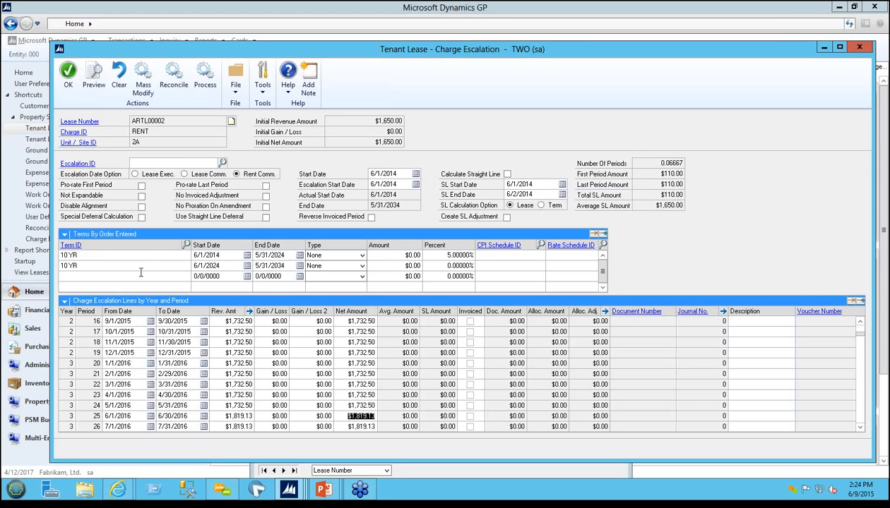
left_click(859, 49)
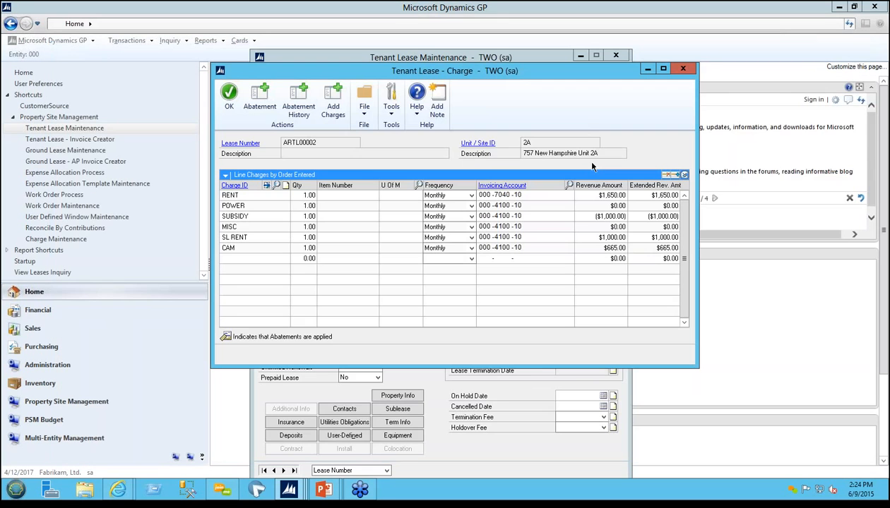
Step: Open the SL RENT charge's escalation schedule and review its period lines through 2016
left_click(251, 238)
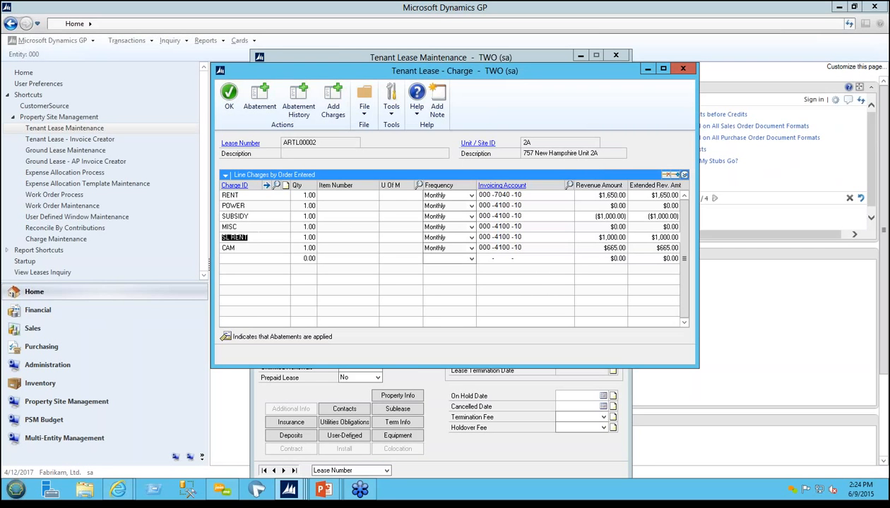
left_click(266, 185)
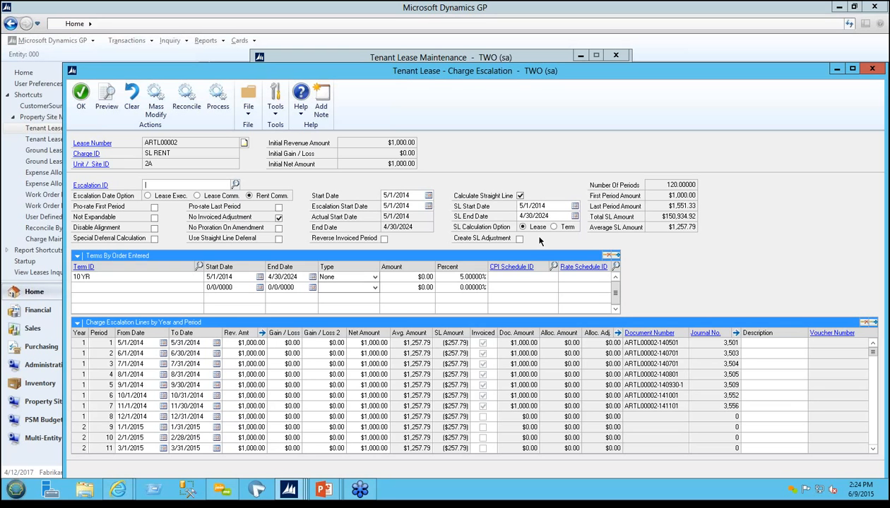
left_click(352, 343)
scroll(365, 395, "down", 3)
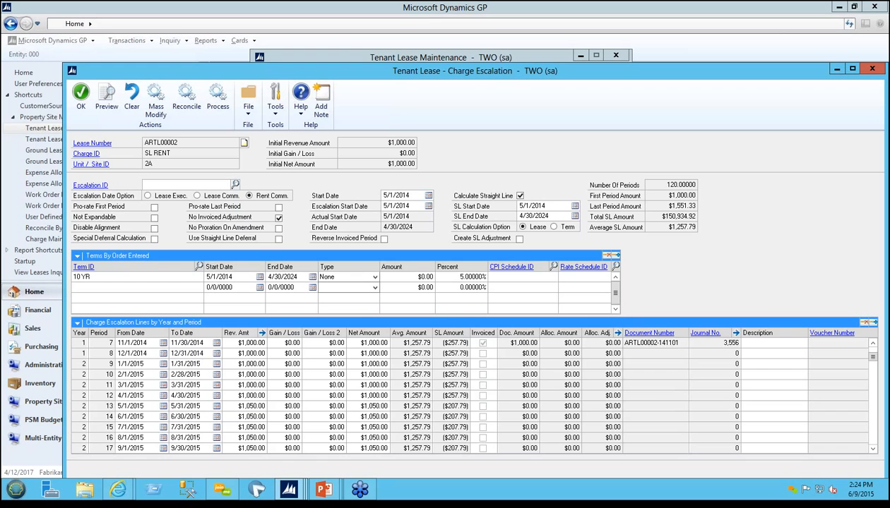
left_click(357, 406)
scroll(357, 406, "down", 3)
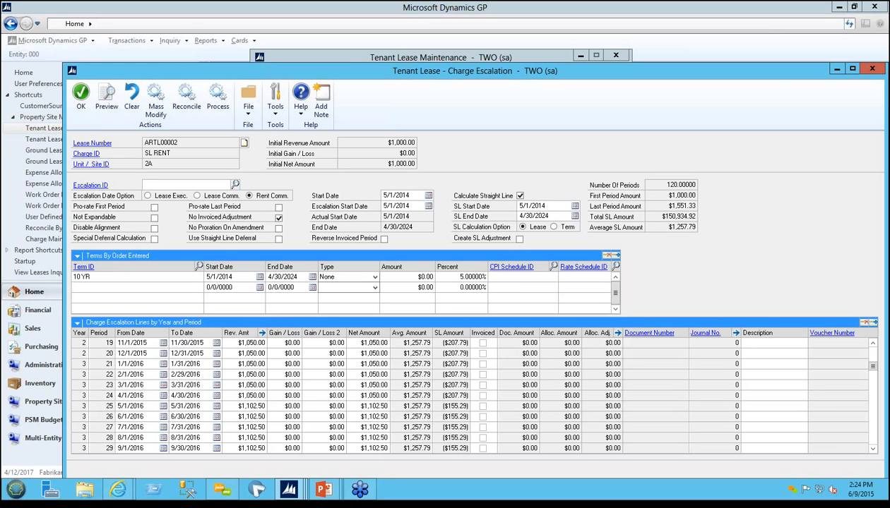
scroll(357, 406, "up", 6)
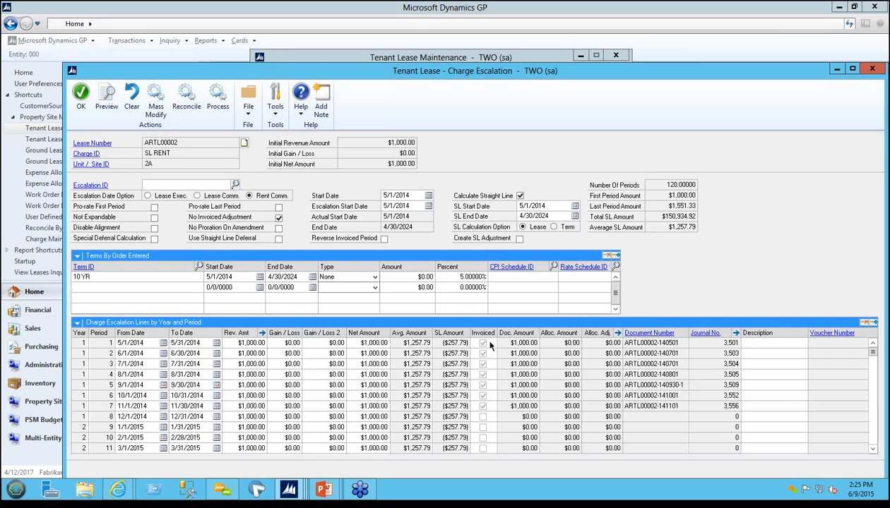
Step: View the sales invoice behind the first SL RENT period, starting 5/1/2014, and close it
left_click(355, 343)
left_click(638, 334)
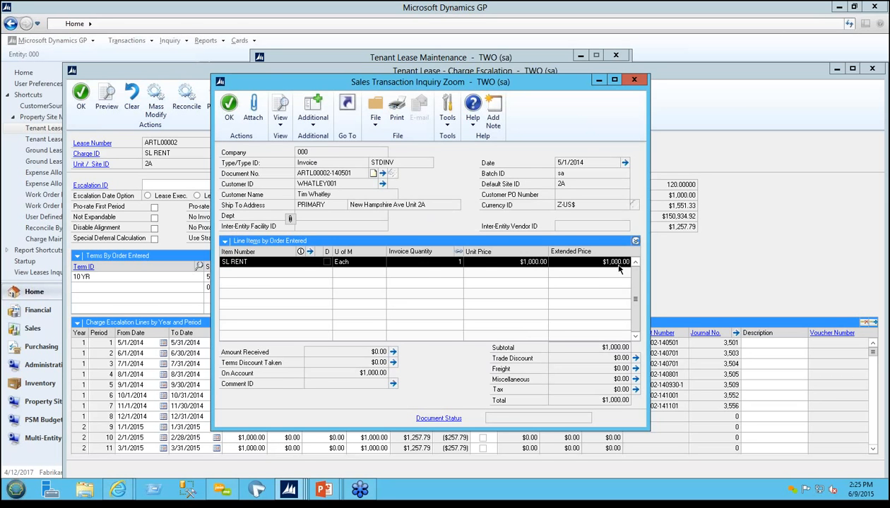
left_click(633, 79)
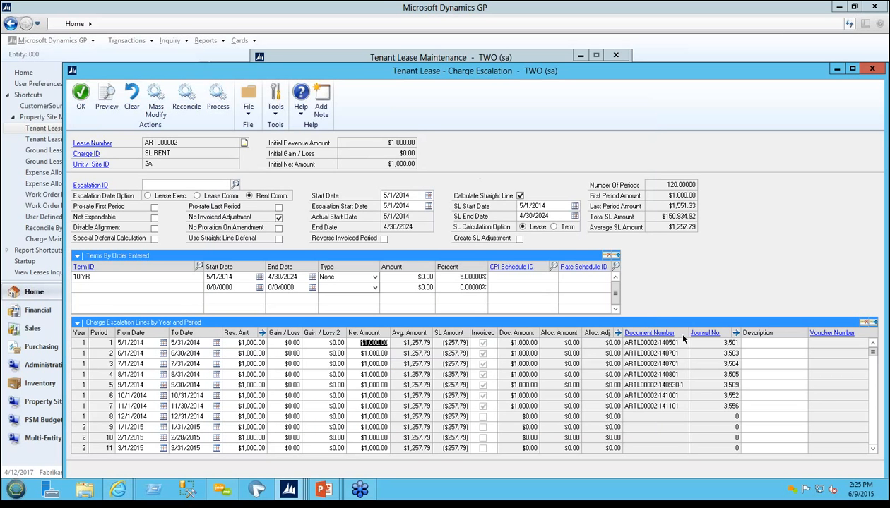
Step: View the debit and credit lines of the first SL RENT period's journal entry and close it
left_click(706, 334)
left_click(632, 344)
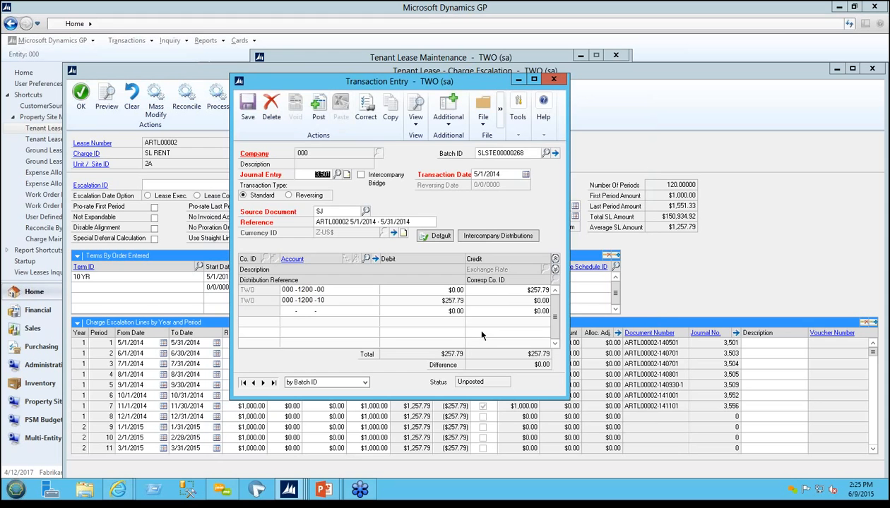
left_click(435, 301)
left_click(555, 82)
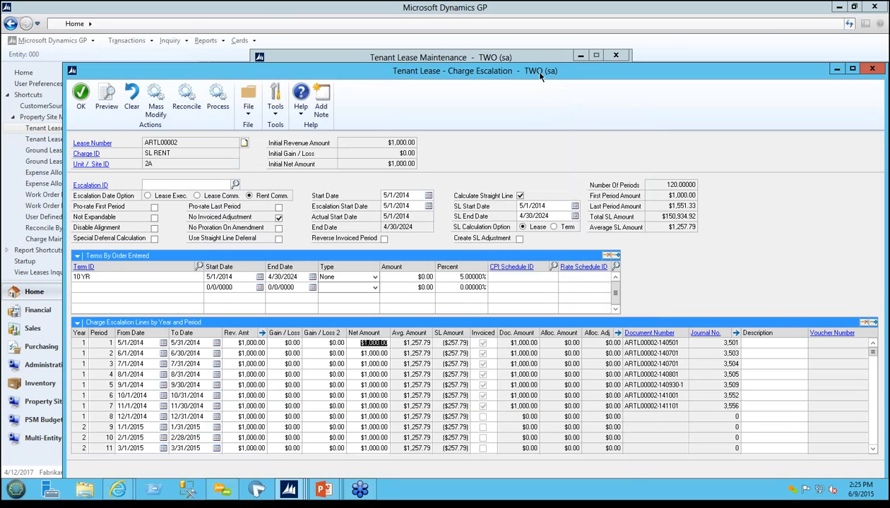
Step: Examine how the SL RENT net amounts and straight-line amounts change across the lease years into 2021
left_click_drag(531, 53, 531, 53)
left_click(354, 366)
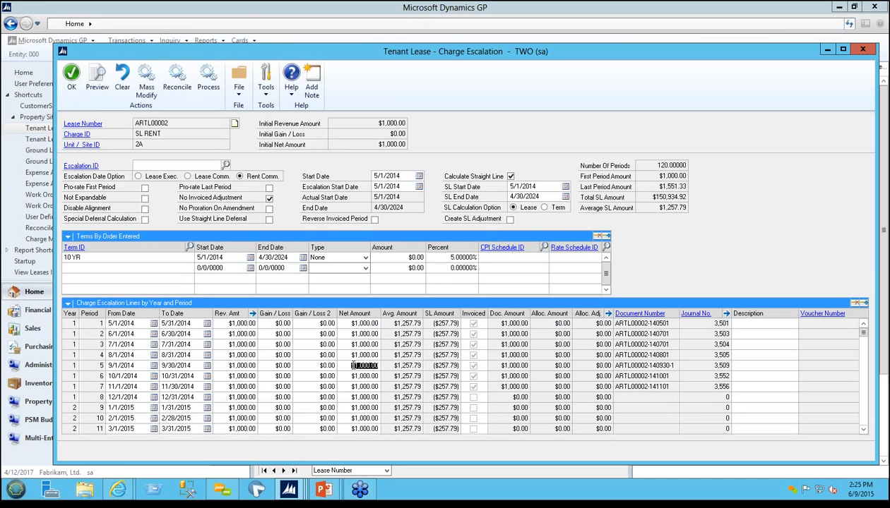
scroll(353, 365, "down", 8)
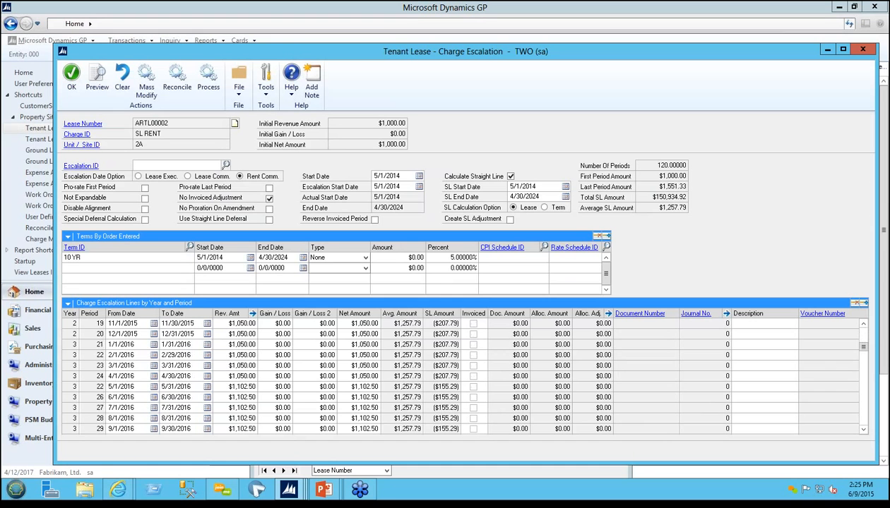
scroll(418, 381, "down", 3)
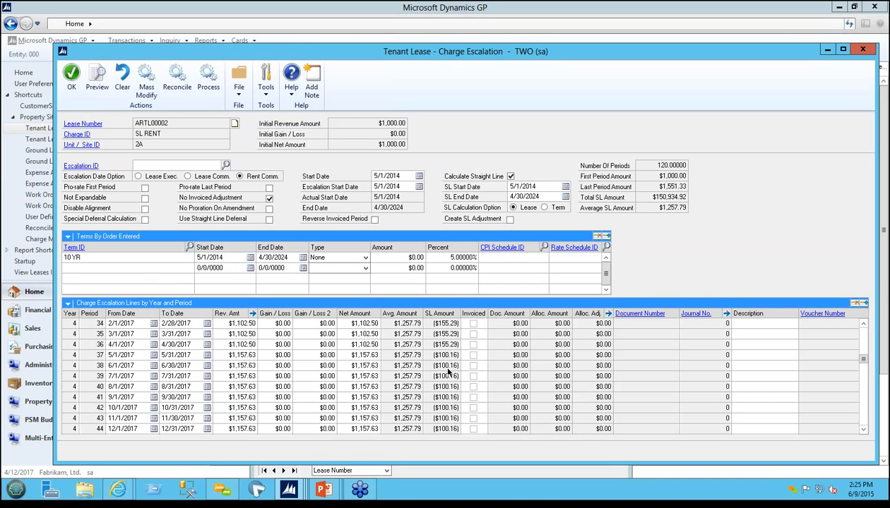
left_click(353, 377)
scroll(353, 379, "down", 14)
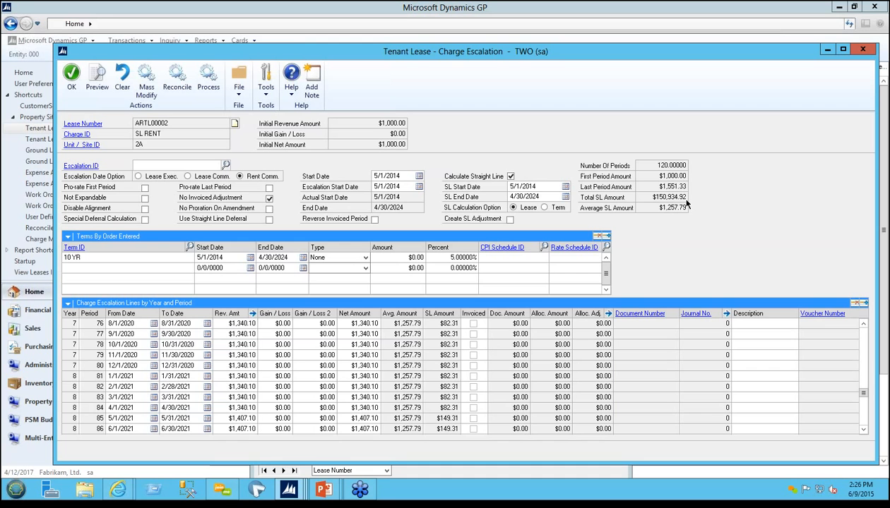
left_click(359, 365)
scroll(359, 365, "up", 2)
scroll(466, 376, "up", 20)
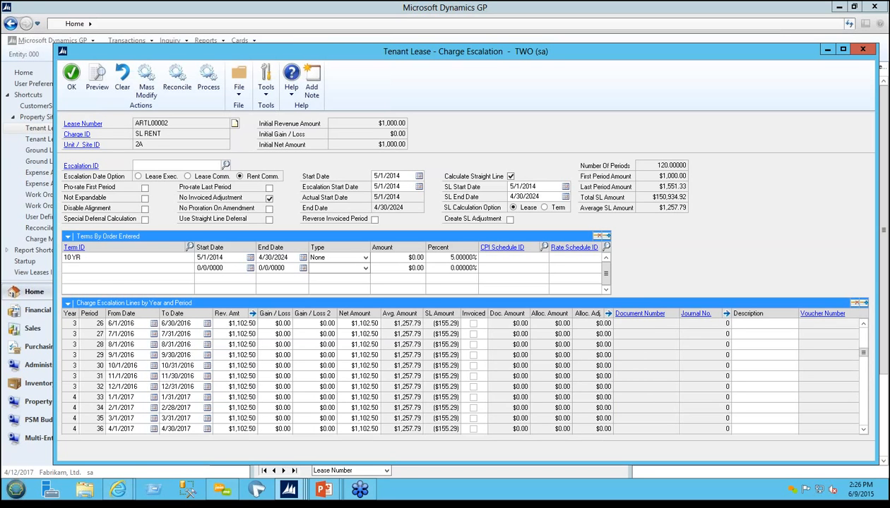
scroll(466, 376, "up", 2)
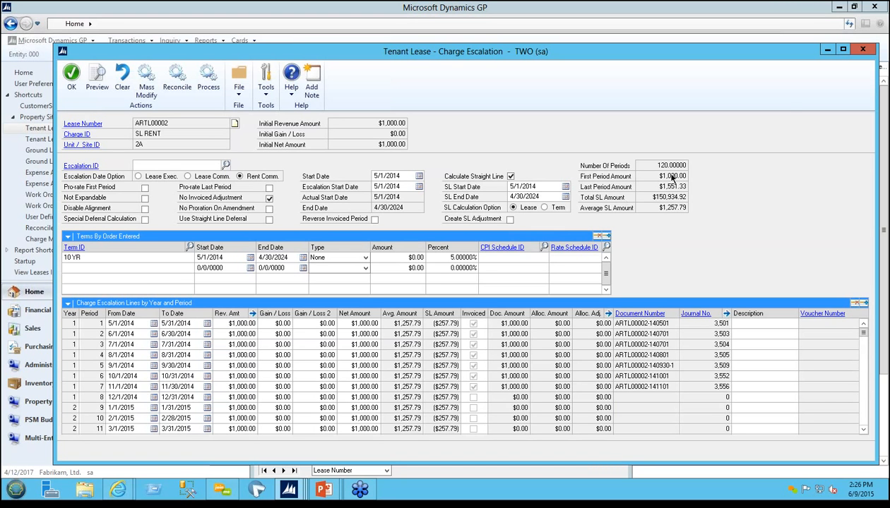
Step: Close the SL RENT escalation, unit charges and lease units to return to the lease record
left_click(862, 48)
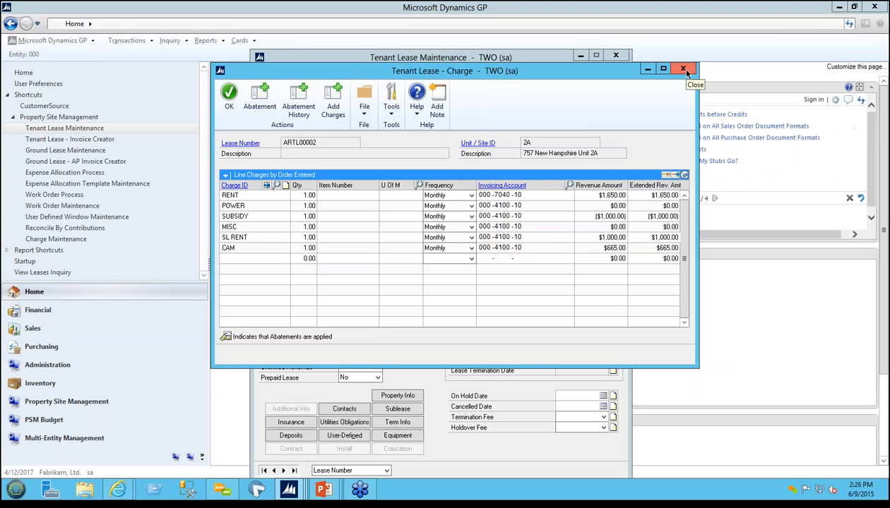
left_click(683, 70)
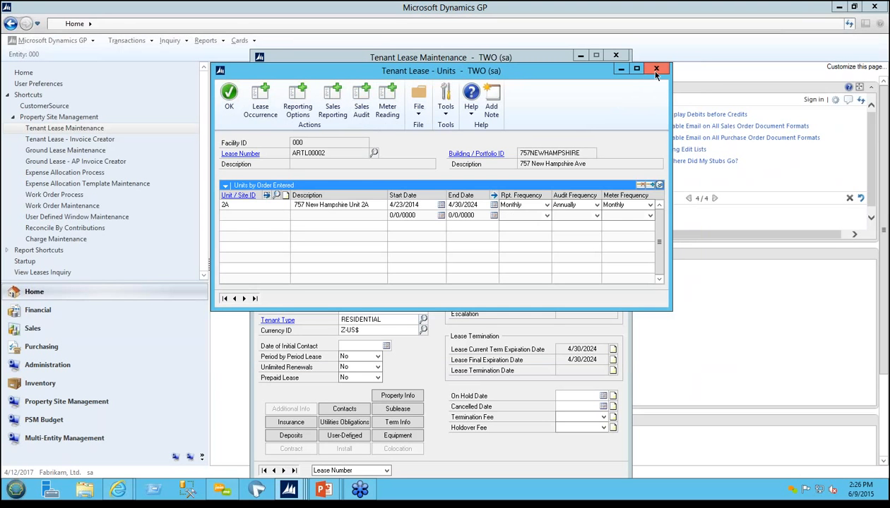
left_click(656, 70)
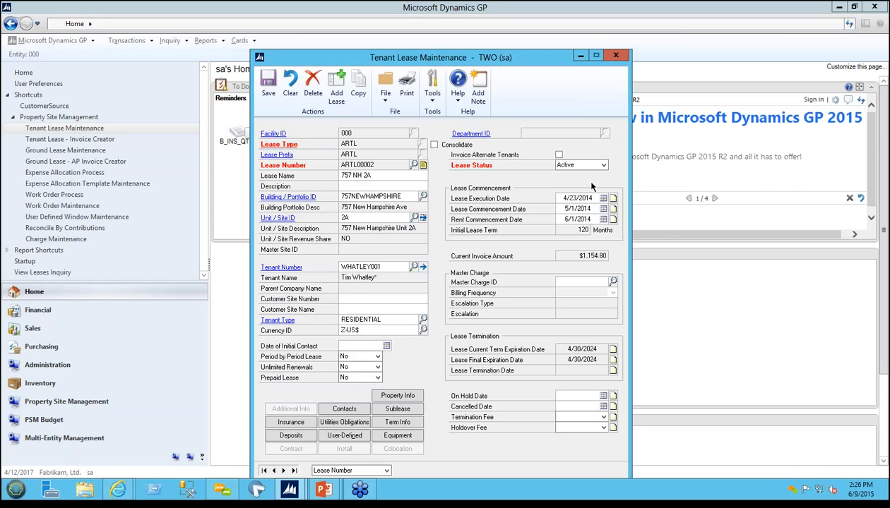
Step: Review the lease's security and pet deposits, including the security deposit's transaction and reversing fields, and close them
left_click(290, 435)
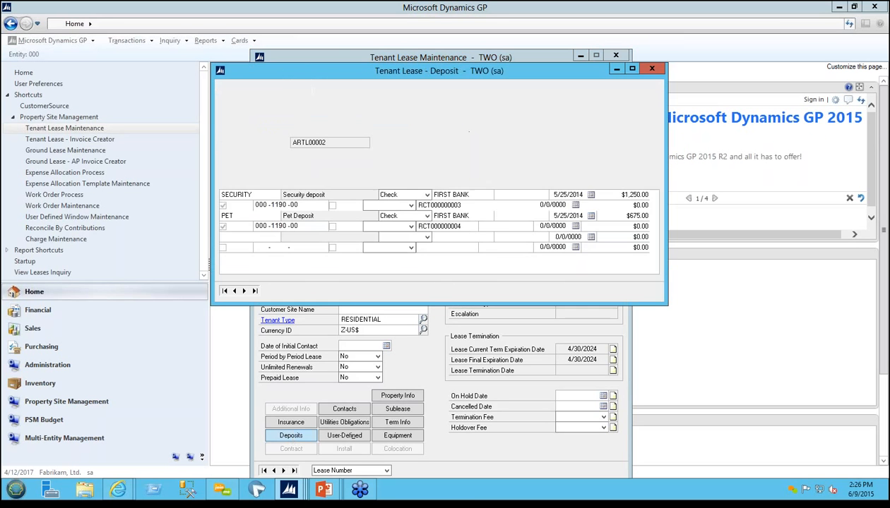
left_click(250, 239)
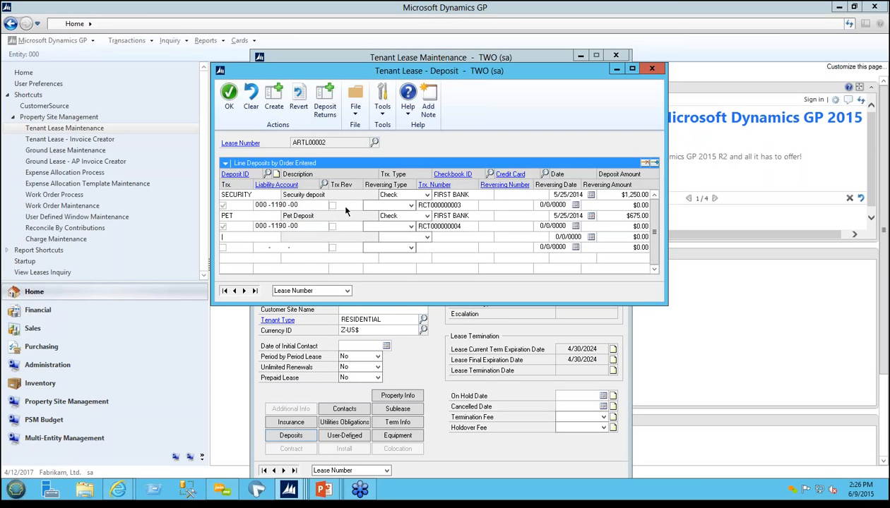
left_click(445, 204)
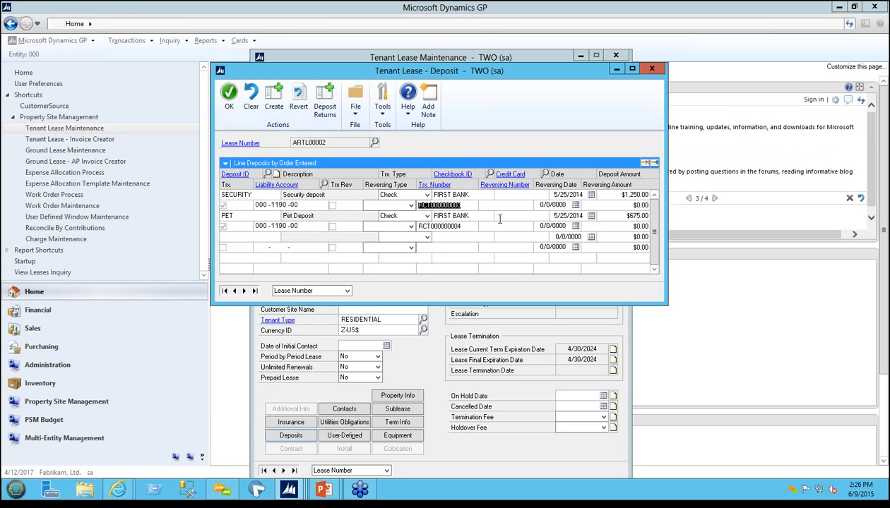
left_click(540, 204)
left_click(617, 203)
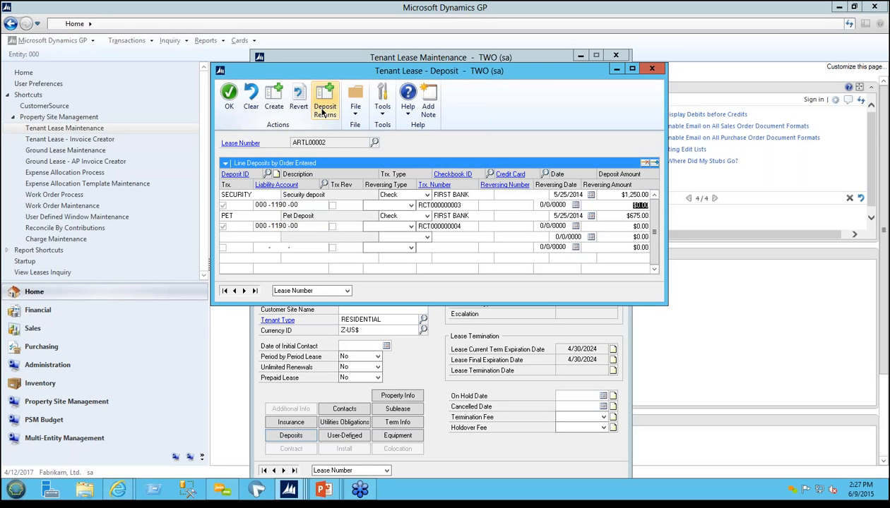
left_click(651, 68)
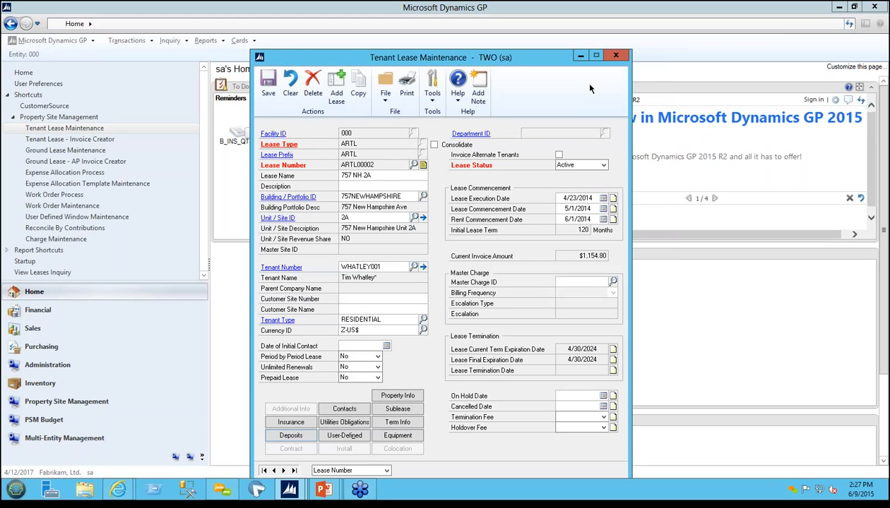
Step: Leave the lease record and open the tenant lease Invoice Creator with invoice date 12/1/2014 and as-of date 12/31/2014
left_click(615, 55)
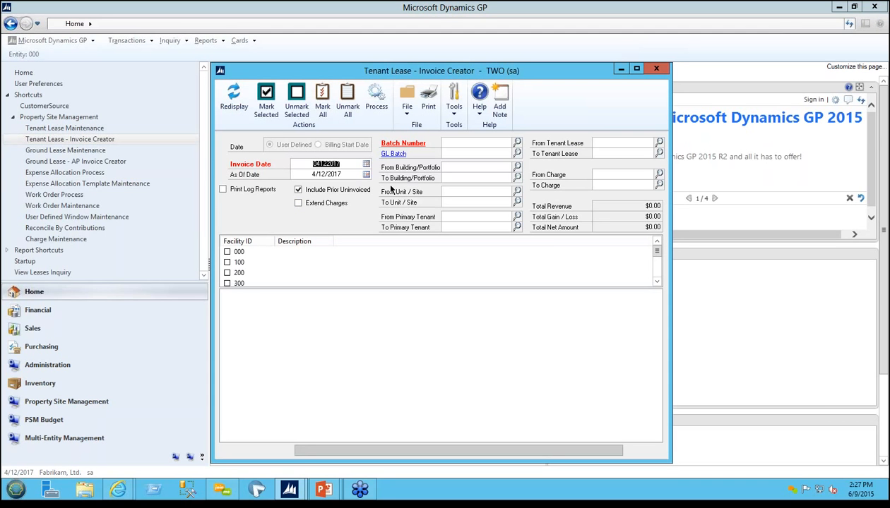
type("1")
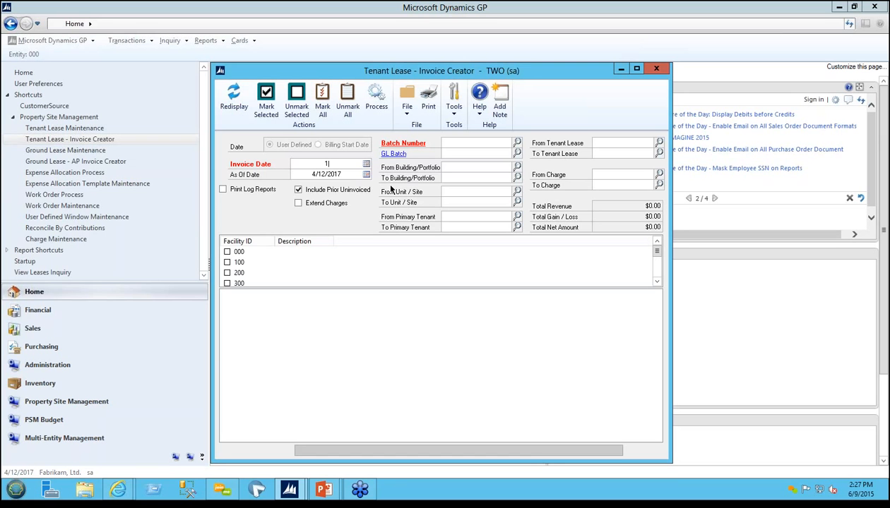
type("20114")
key("Tab")
type("117")
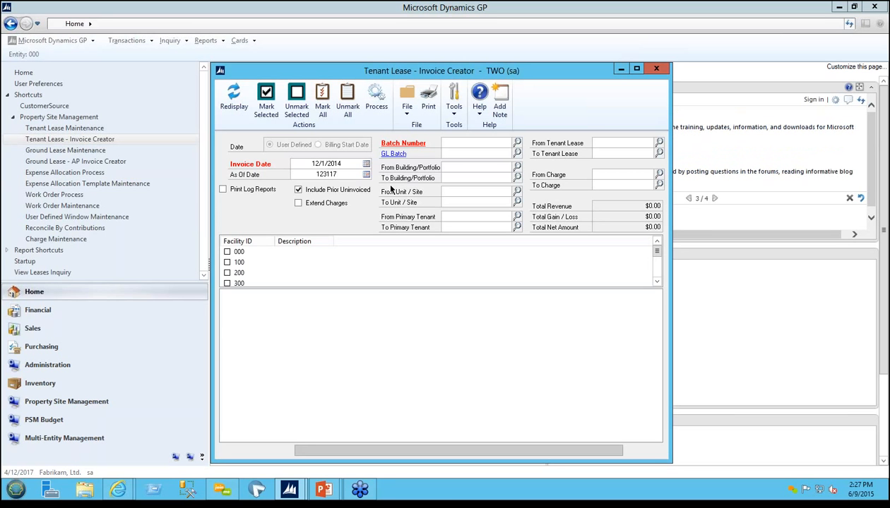
key("Tab")
Step: Limit the invoice run to the unit 2A tenant lease and mark all facilities
left_click(658, 143)
left_click(300, 278)
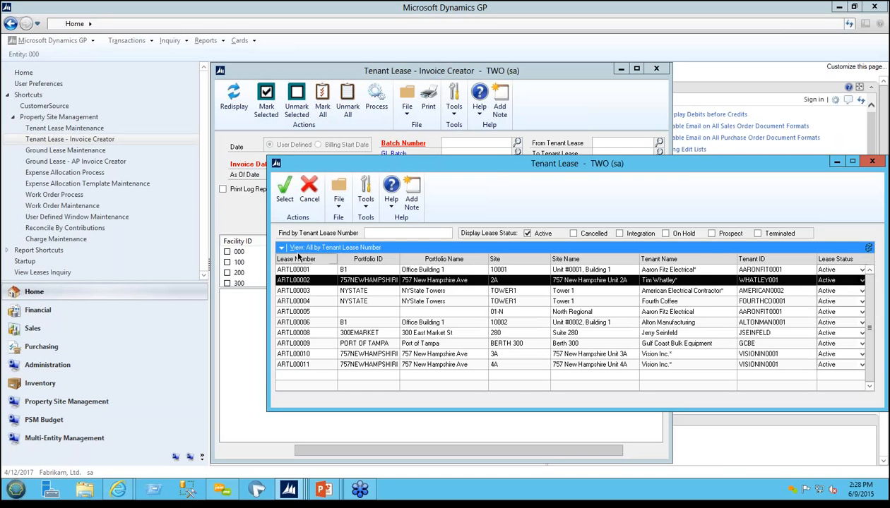
left_click(283, 192)
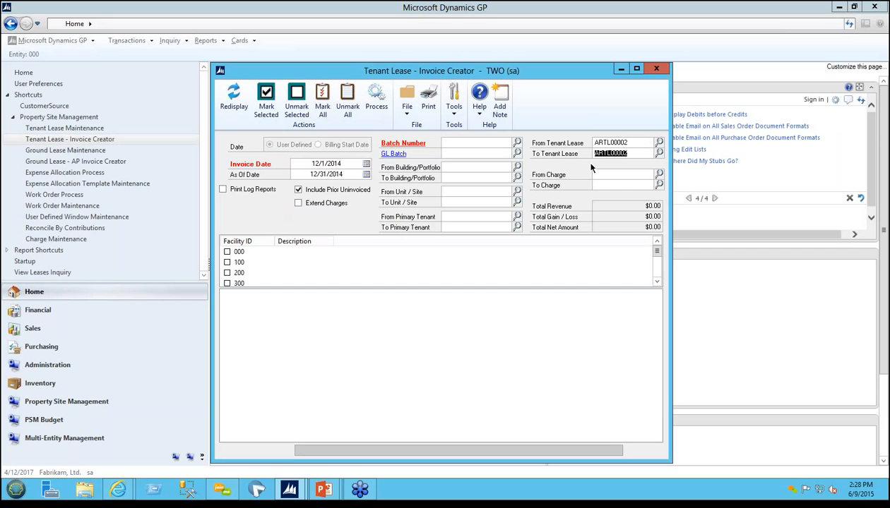
left_click(471, 143)
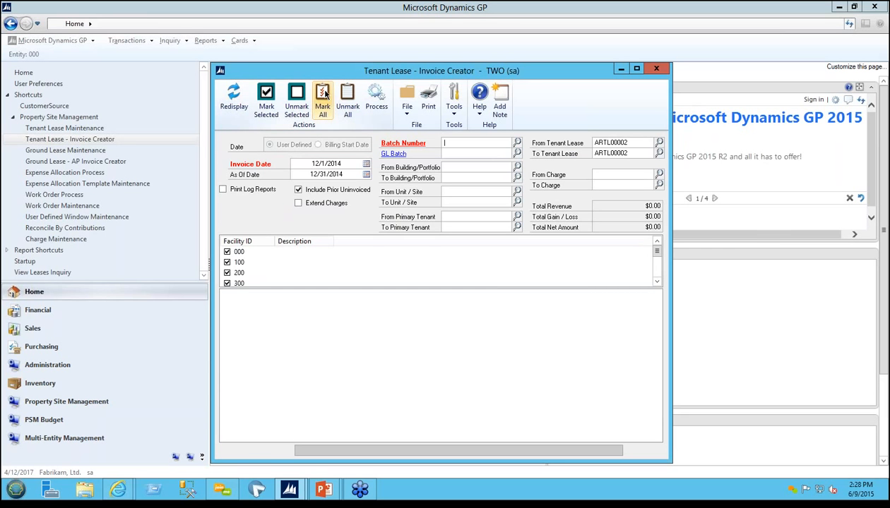
Step: List the unit 2A lease's uninvoiced charges, review their revenue, frequency and billing dates, and close the Invoice Creator
left_click(234, 97)
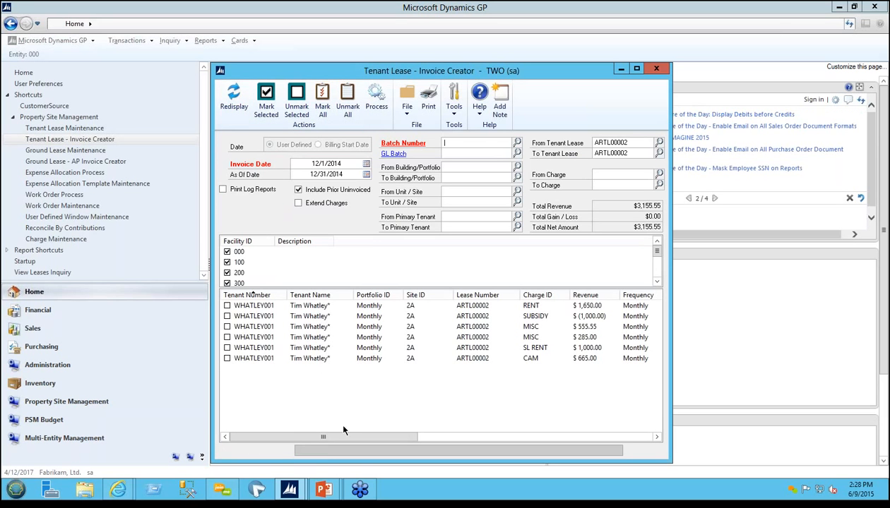
left_click_drag(344, 436, 410, 438)
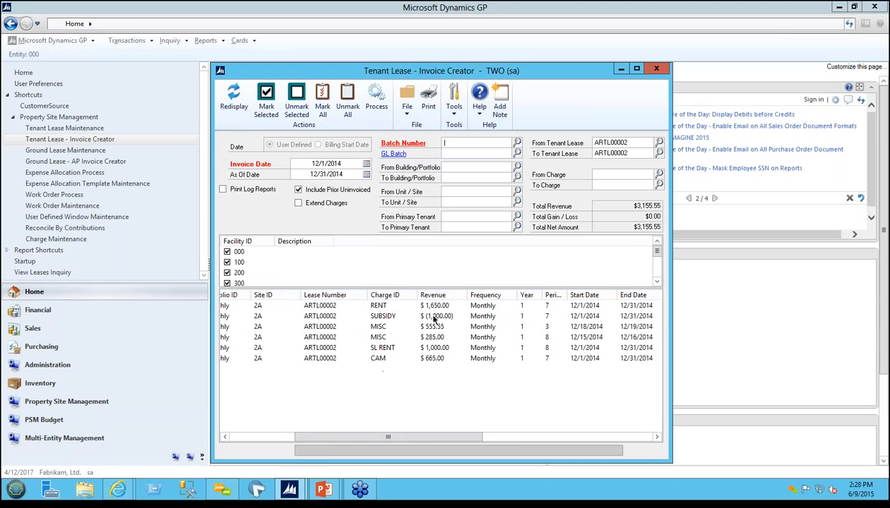
left_click_drag(434, 438, 253, 439)
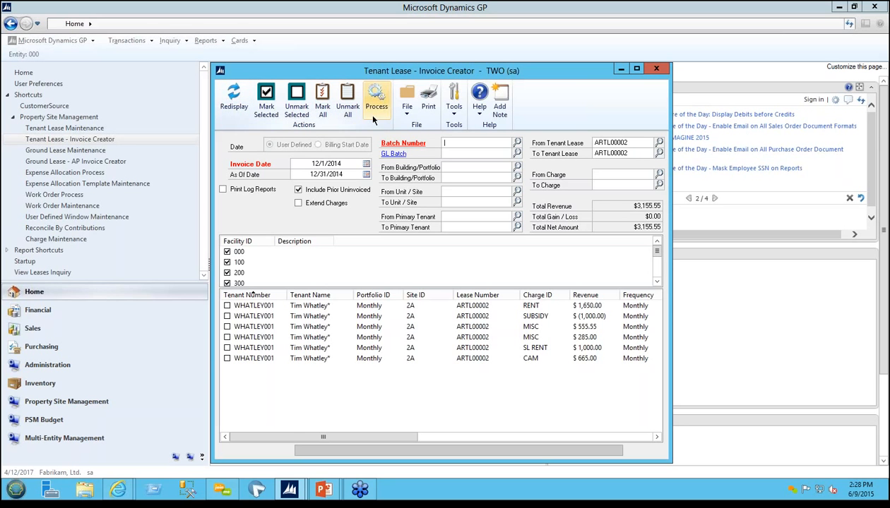
left_click(656, 69)
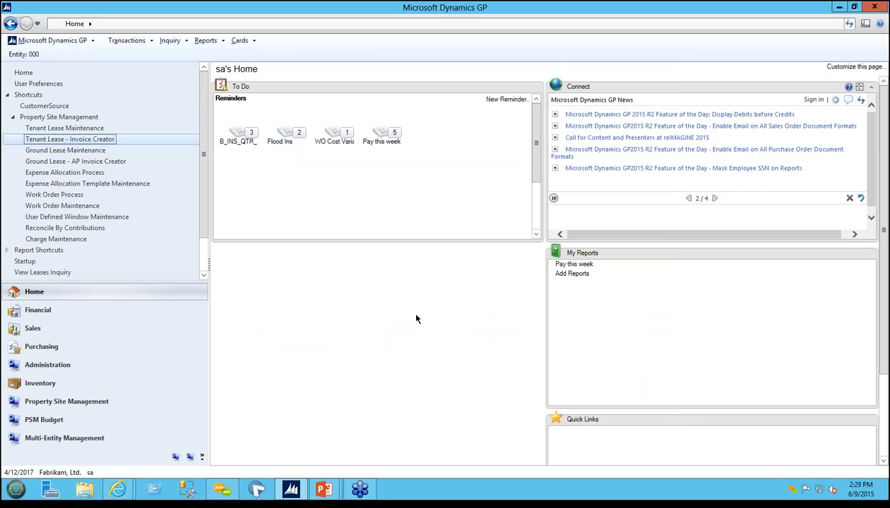
Step: Open the Leases inquiry from the revenue inquiries of the Property Site Management module
left_click(117, 403)
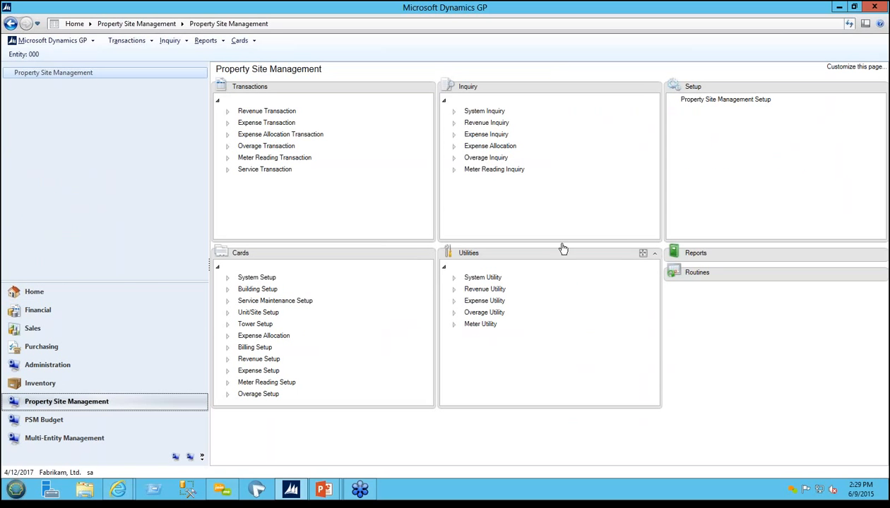
left_click(453, 111)
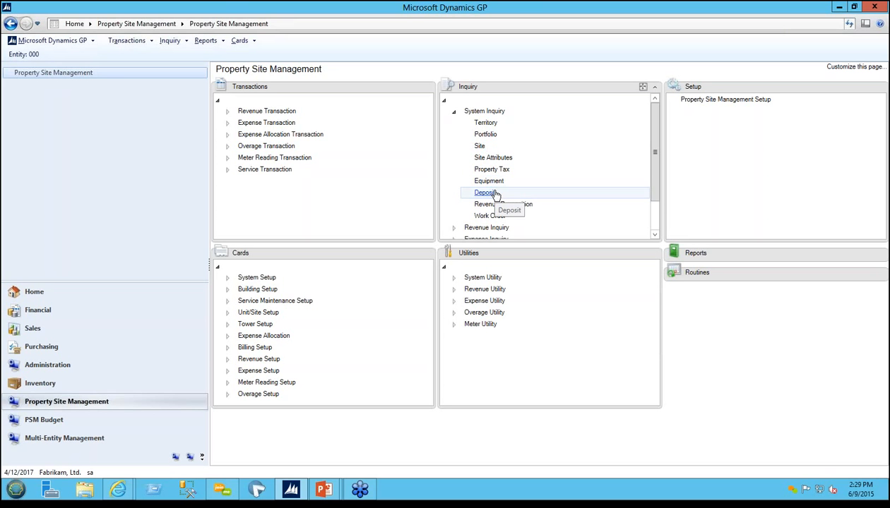
left_click(454, 112)
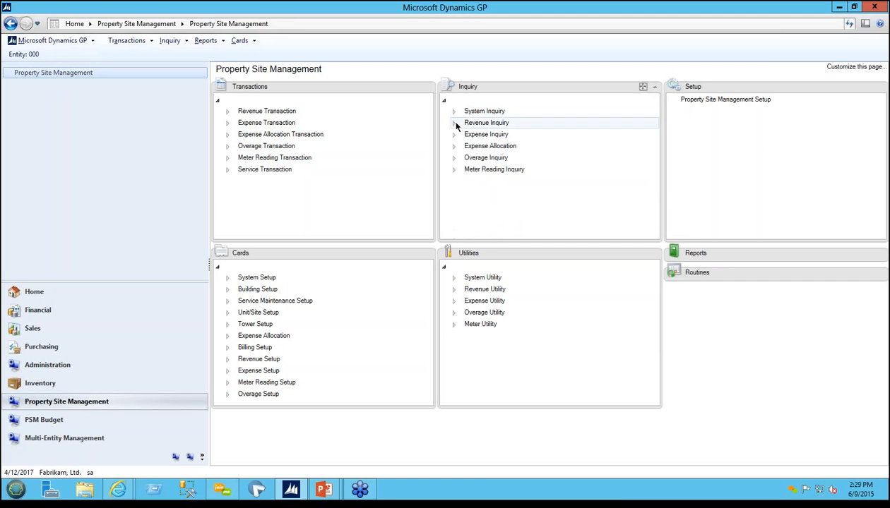
left_click(454, 123)
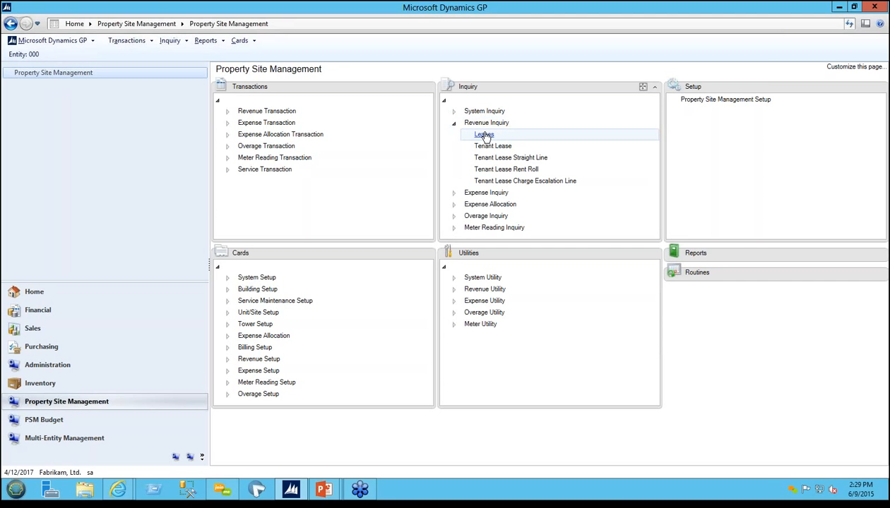
left_click(484, 135)
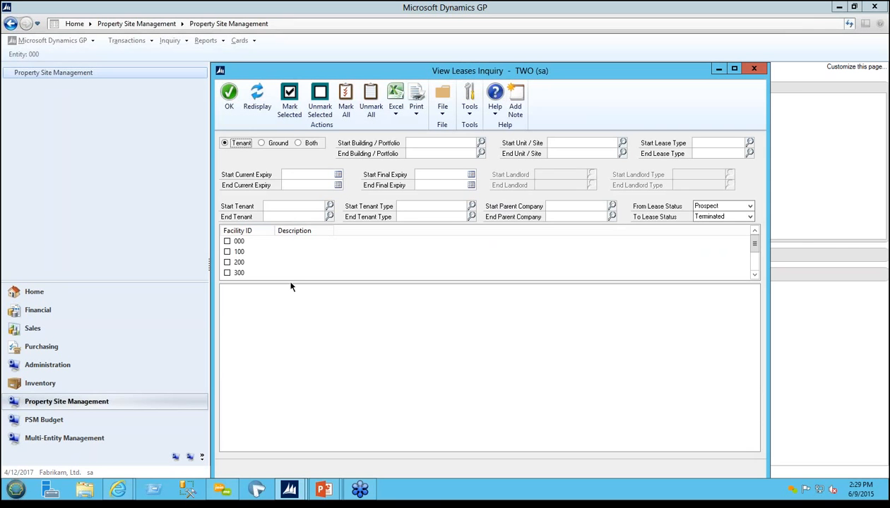
Step: Check which reports the View Leases Inquiry can print, and close the inquiry
left_click(415, 104)
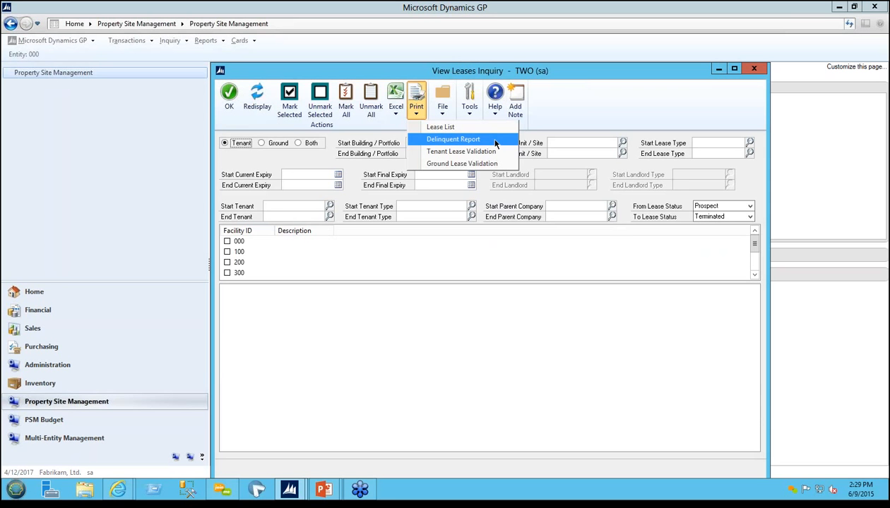
left_click(581, 111)
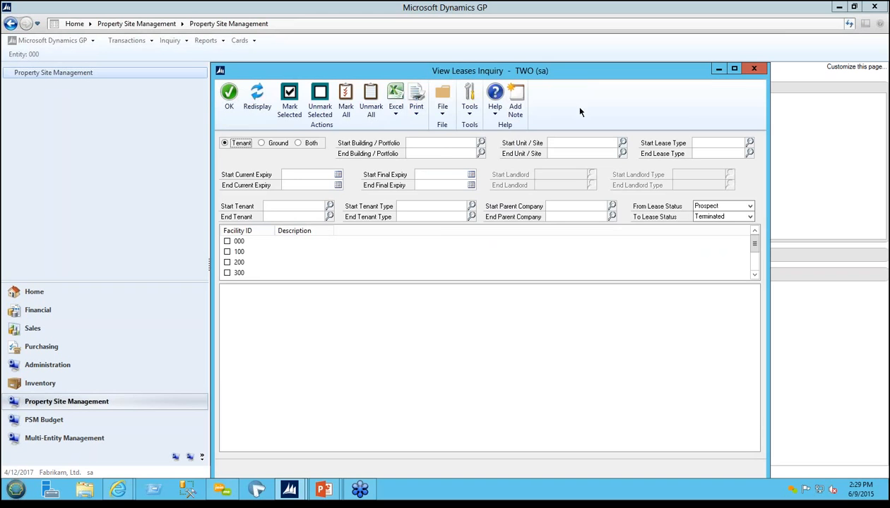
left_click(754, 68)
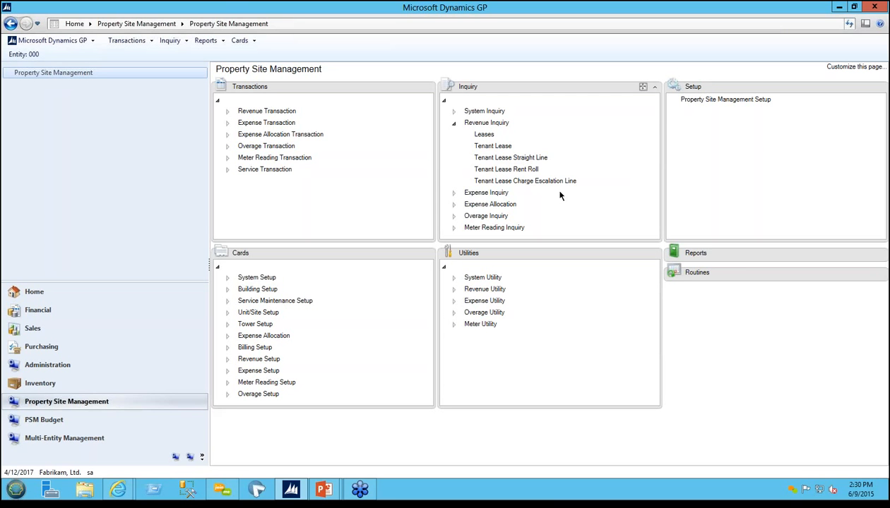
left_click(453, 123)
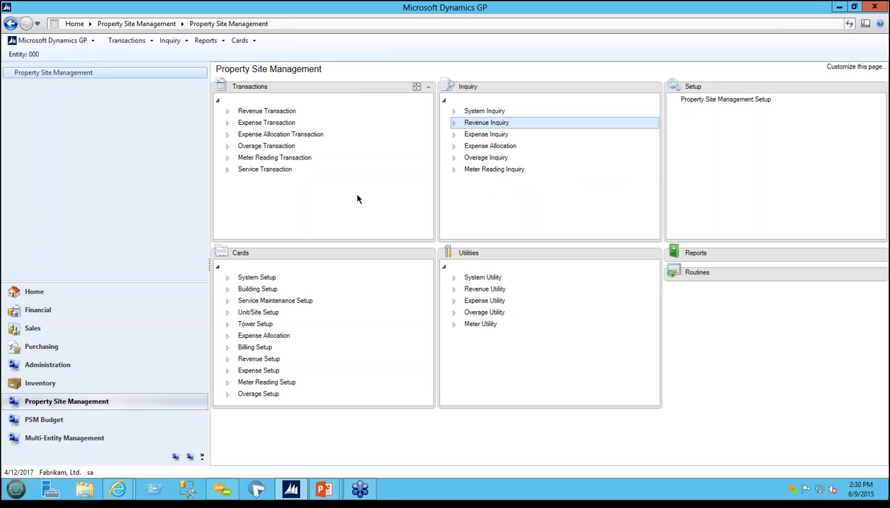
Step: Open the Reconcile By Contributions overage transaction and select portfolio 757NEWHAMPSHIRE for facility 000
left_click(227, 147)
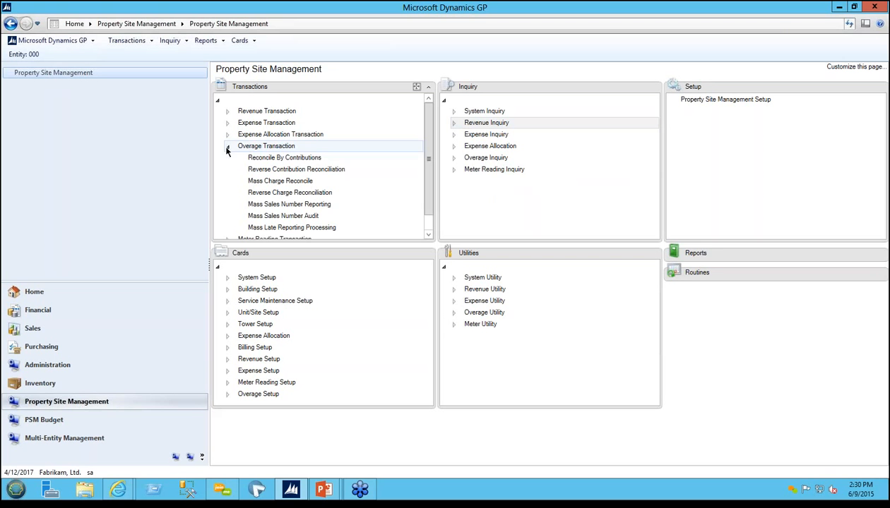
left_click(297, 158)
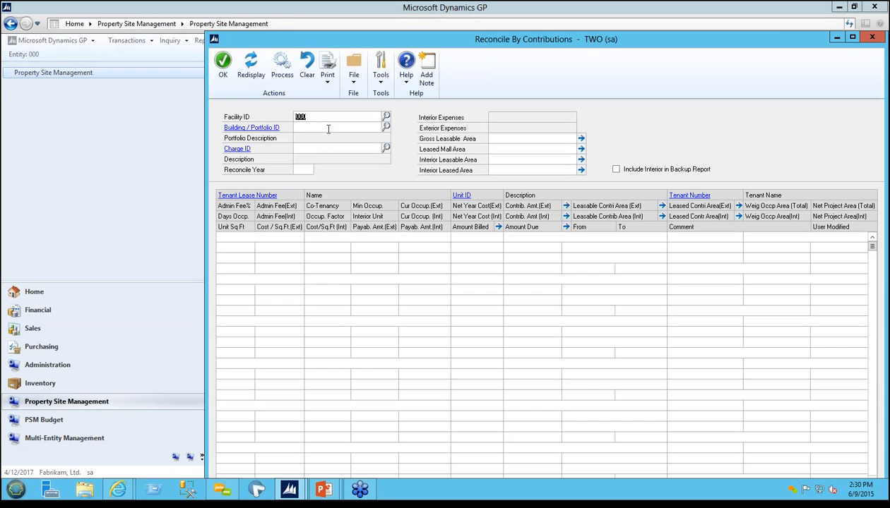
left_click(328, 128)
left_click(385, 127)
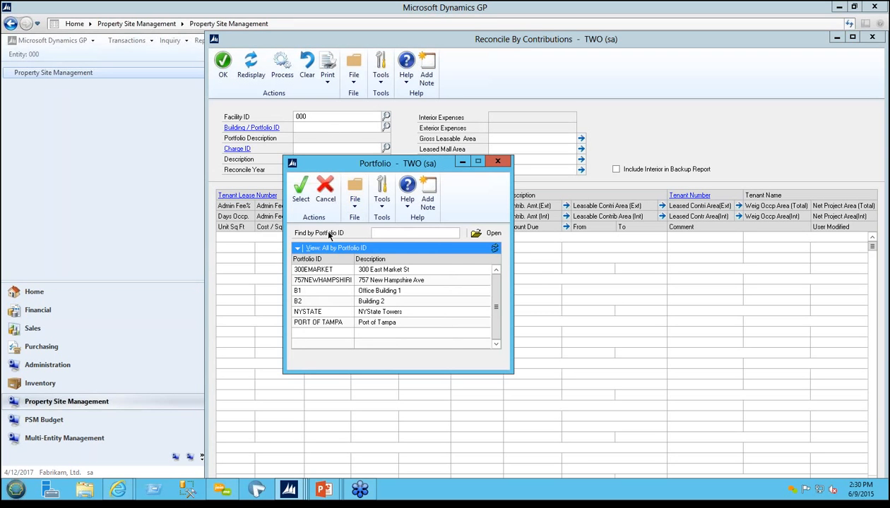
double_click(323, 280)
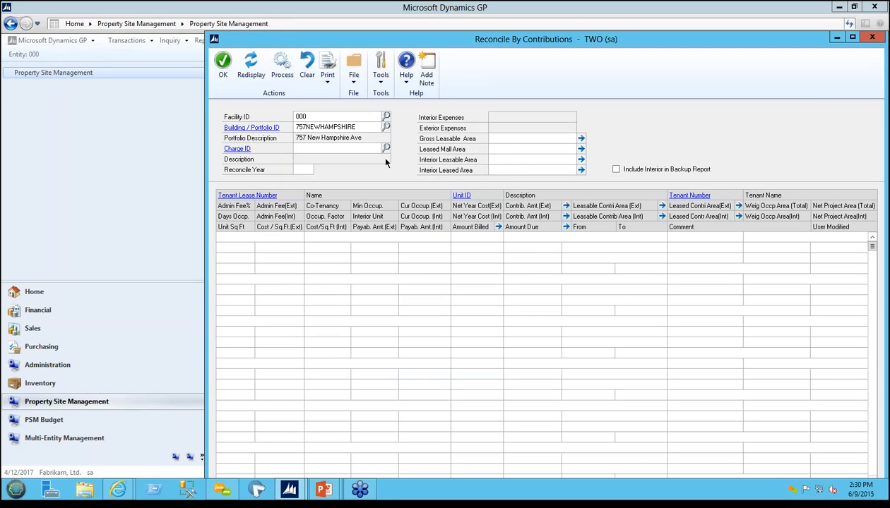
Step: Choose the CAM charge and set the reconcile year to 2014 to load the portfolio's tenant lease lines
left_click(385, 148)
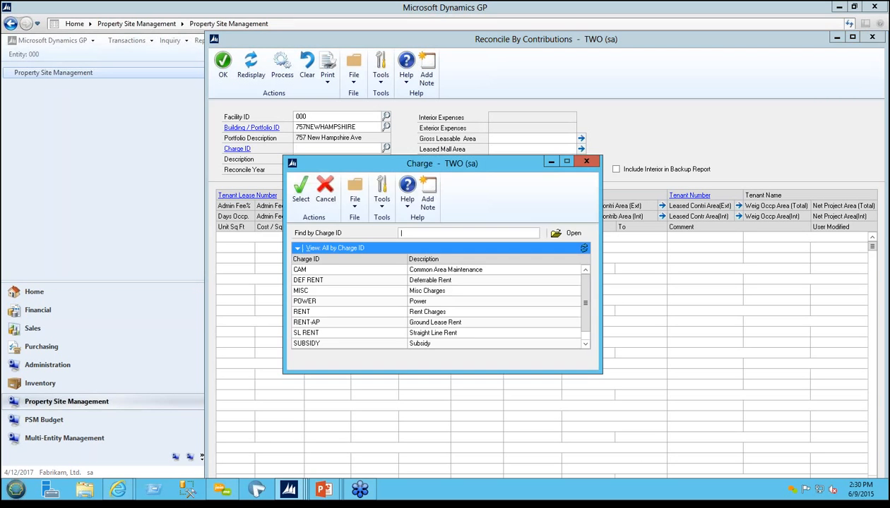
double_click(315, 274)
left_click(303, 169)
type("201")
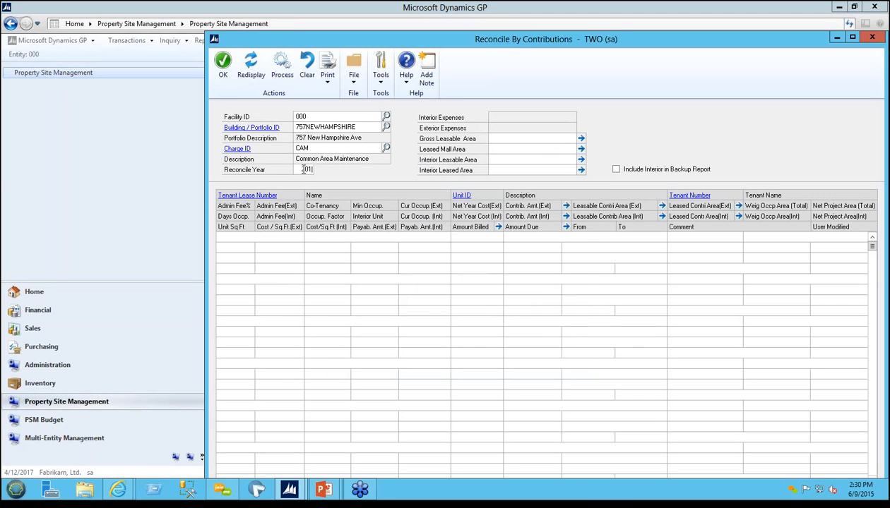
type("4")
key("Tab")
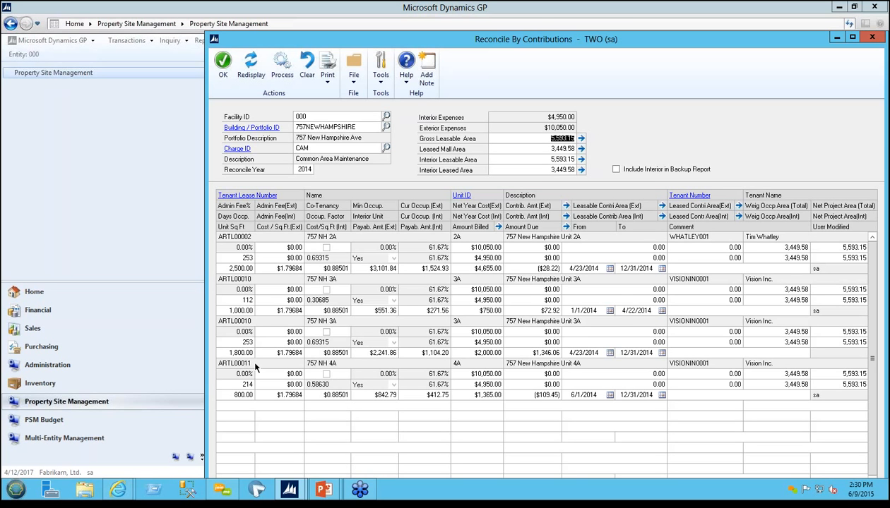
Step: Examine unit 3A's two reconciliation lines for days occupied, unit area, cost per square foot, payable amounts, amount billed and amount due
left_click(238, 300)
left_click(222, 311)
left_click(236, 342)
left_click(223, 351)
left_click(272, 353)
left_click(369, 352)
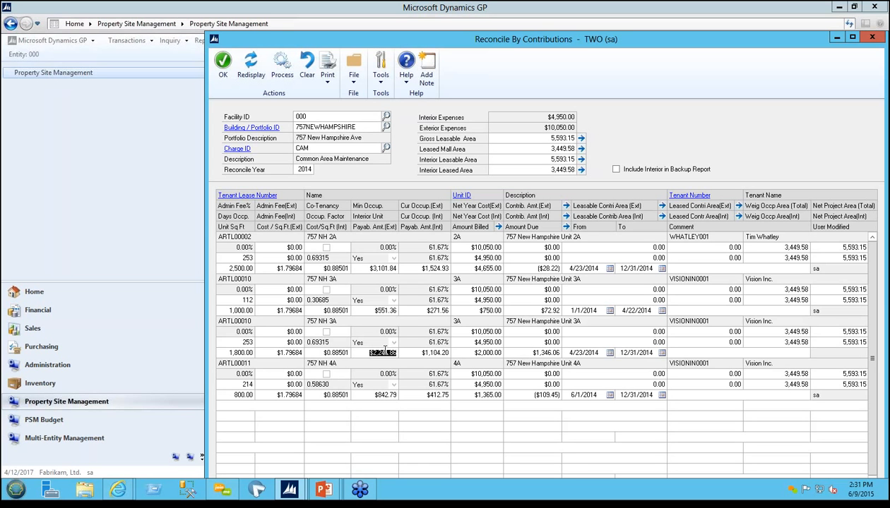
left_click(437, 353)
left_click(463, 329)
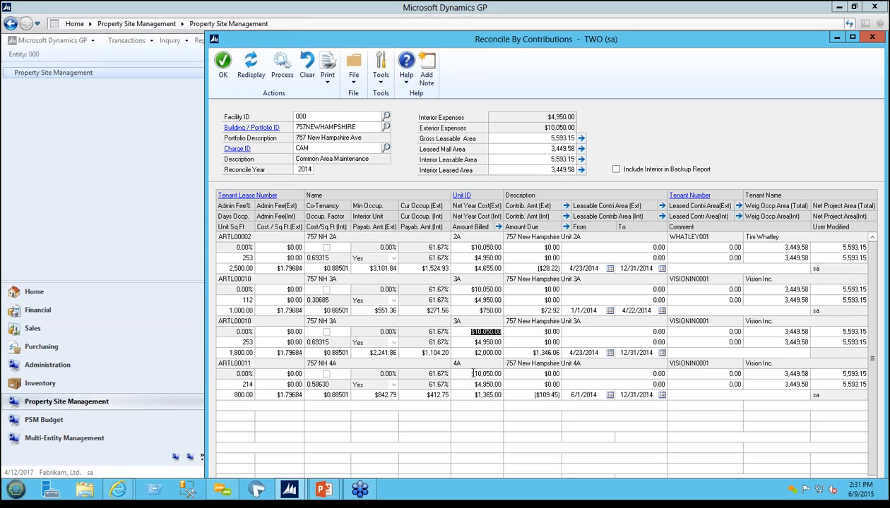
left_click(386, 312)
key("Tab")
key("Tab")
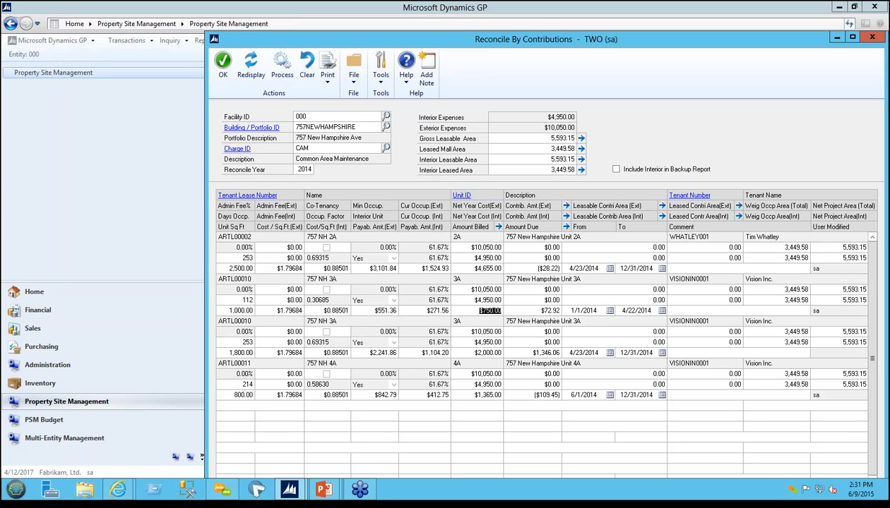
left_click(538, 312)
left_click(538, 311)
Step: Output the Detailed Backup Report of the CAM reconciliation to the screen
left_click(327, 77)
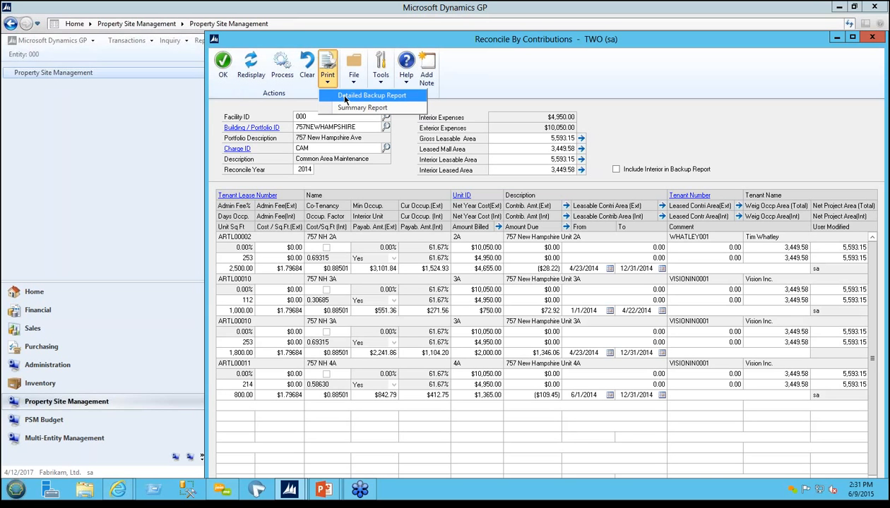
left_click(345, 97)
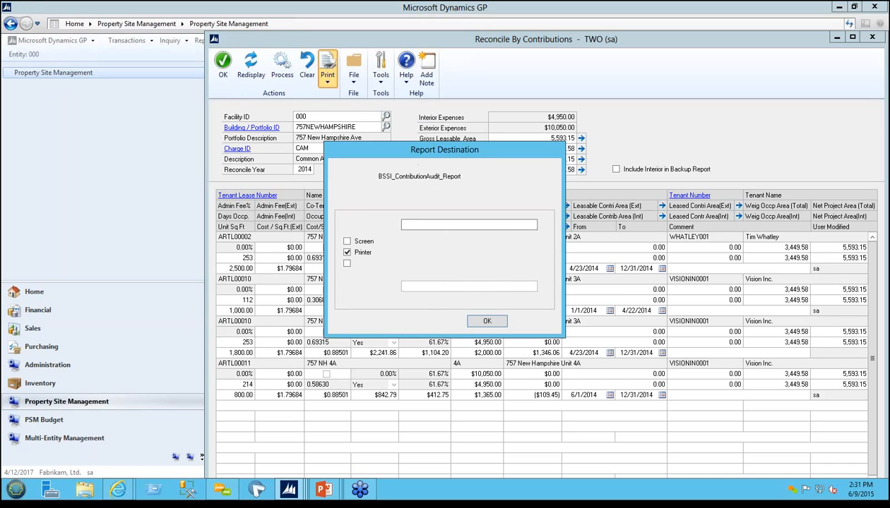
left_click(355, 242)
left_click(486, 322)
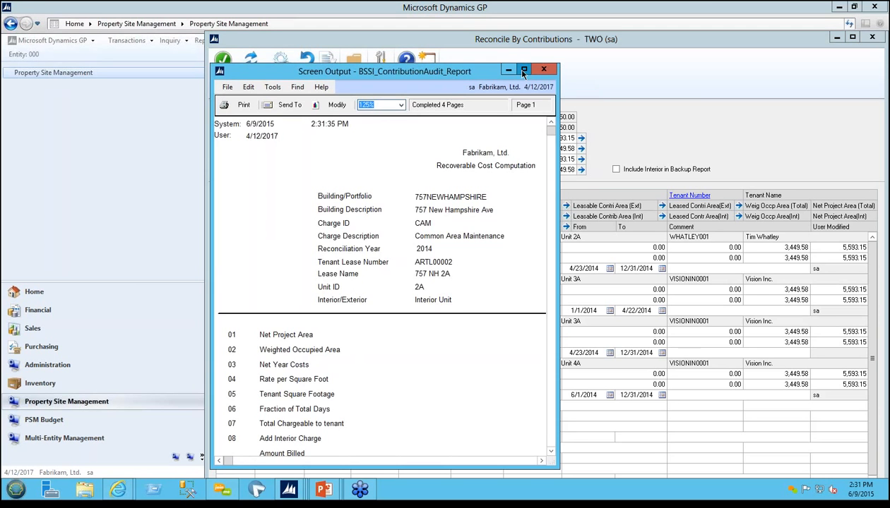
Step: Maximize the report, review unit 2A's recoverable cost computation down to the amount due, and close the report and the reconciliation
left_click(513, 68)
scroll(362, 373, "down", 3)
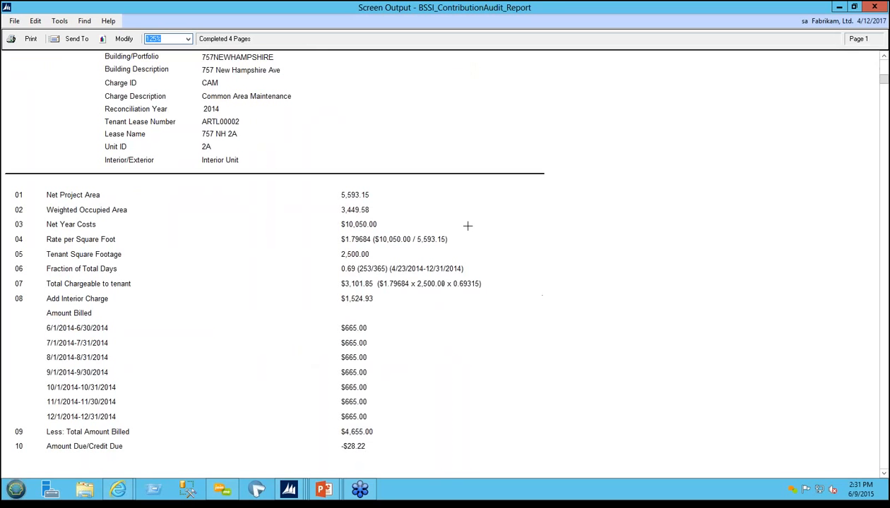
scroll(467, 226, "down", 6)
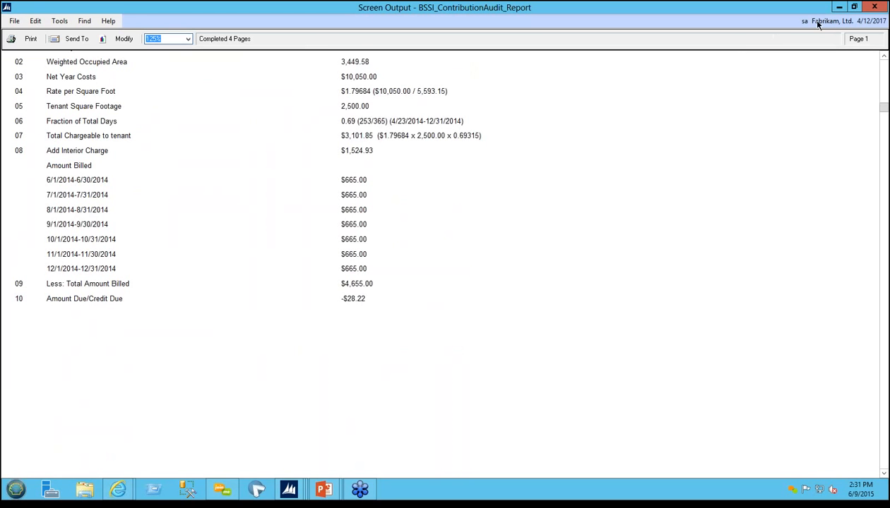
left_click(873, 7)
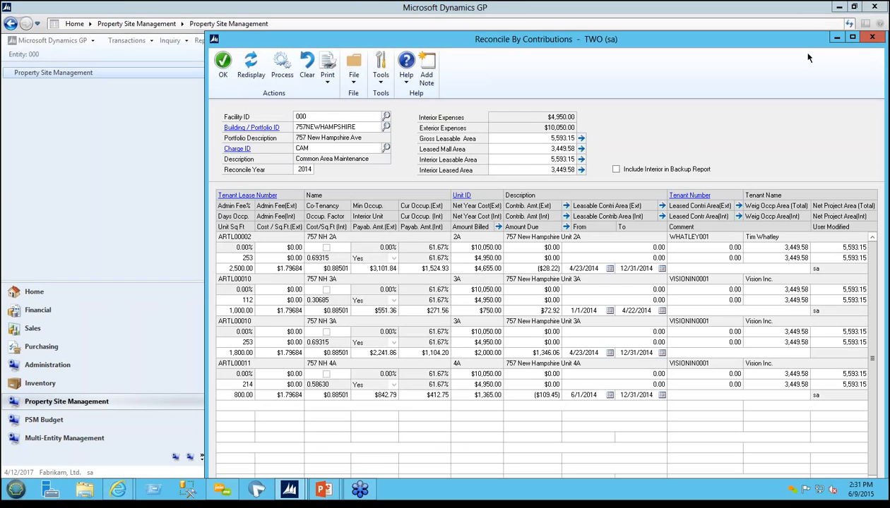
left_click(872, 38)
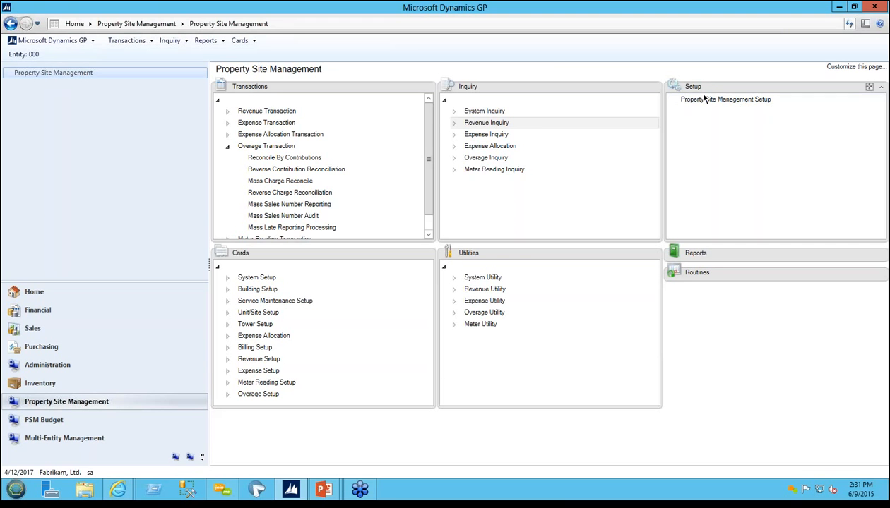
Step: Open Property Site Management Setup to review its account segments, defaults and module options, and close it
left_click(725, 99)
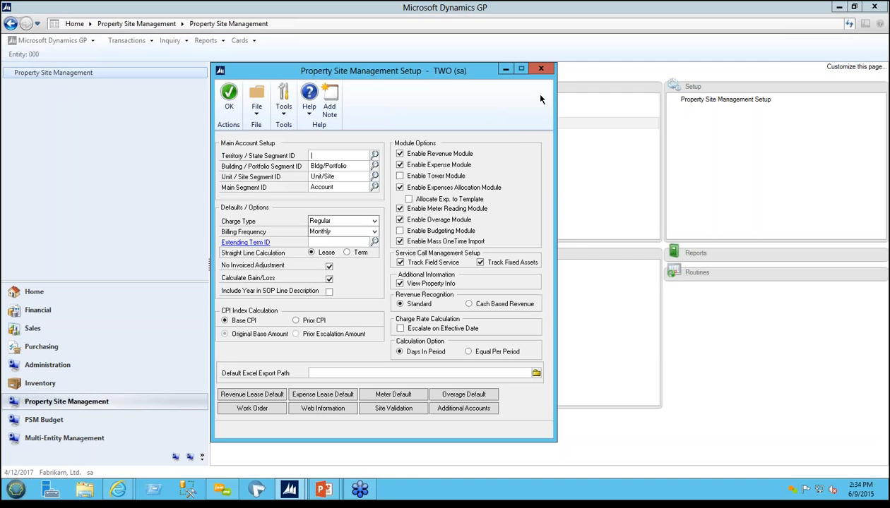
left_click(541, 69)
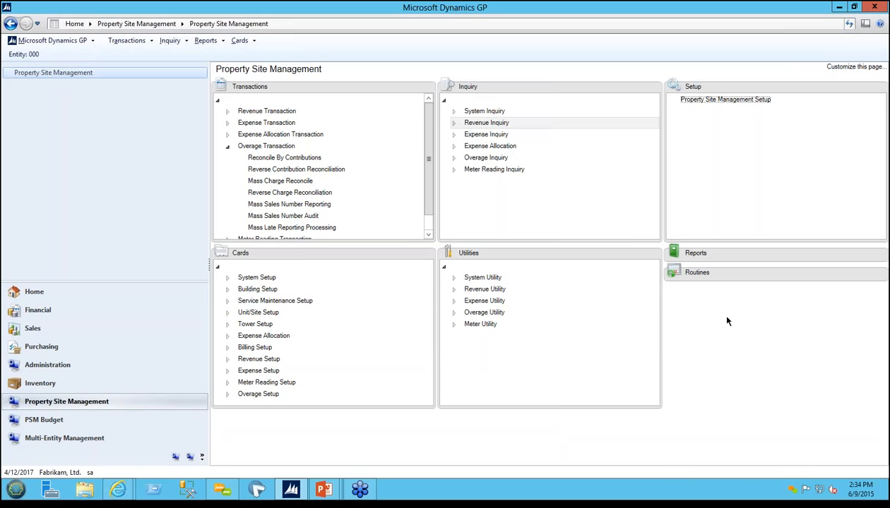
Step: Switch to the PowerPoint slide show and advance to the Questions slide
key("alt+Tab")
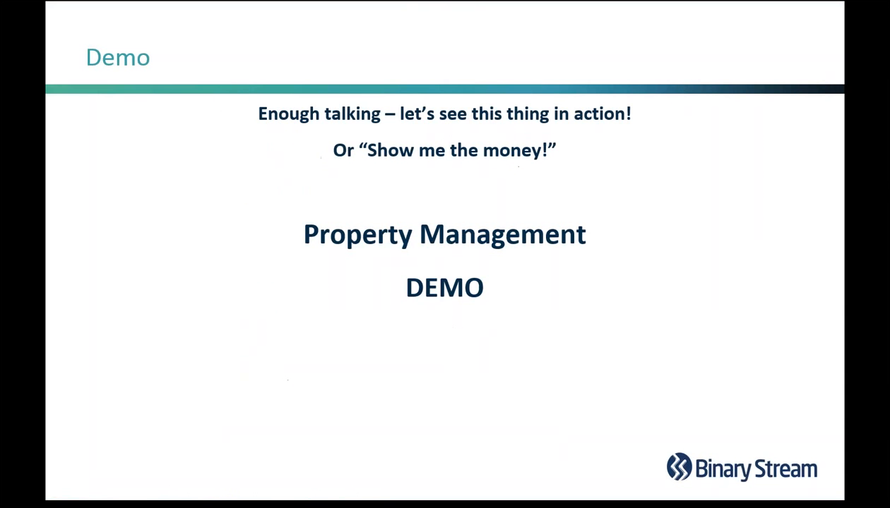
left_click(569, 293)
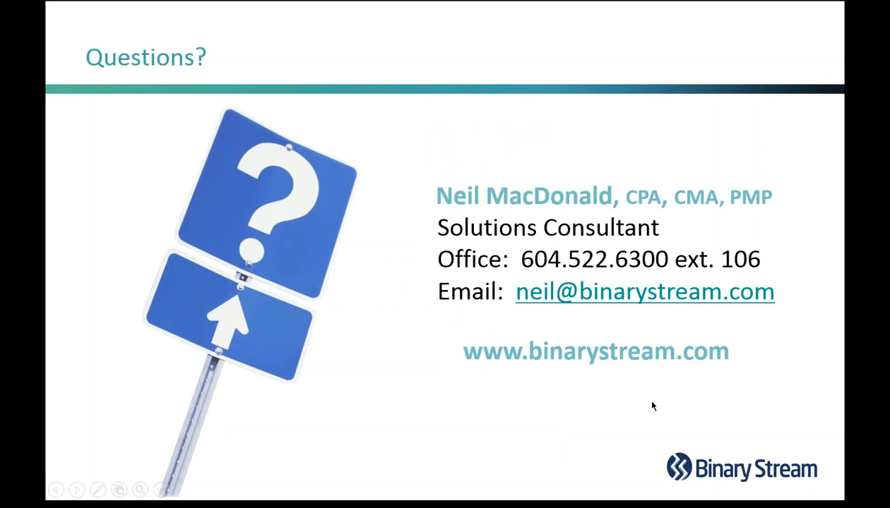
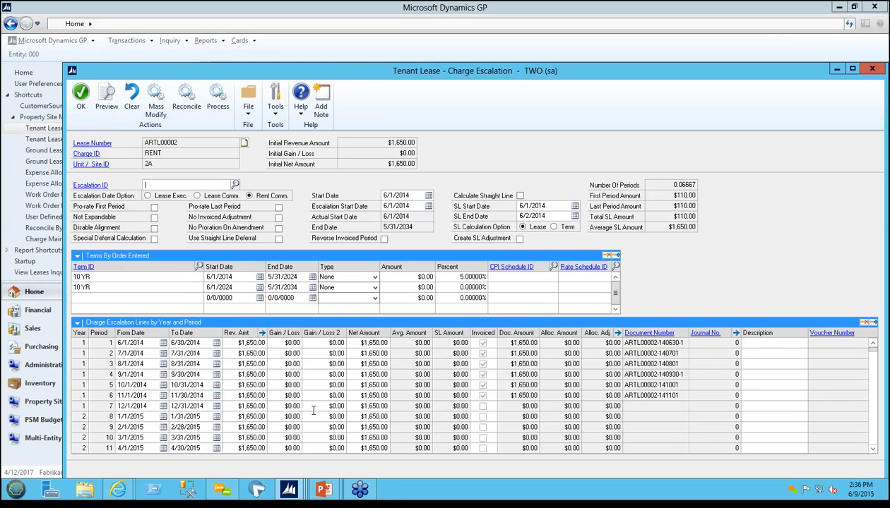
Step: Go through the net amounts of the uninvoiced periods 7 to 9 in the RENT charge escalation lines
left_click(359, 407)
left_click(353, 416)
left_click(355, 426)
left_click(357, 408)
left_click(356, 416)
left_click(355, 427)
Step: Open Mass Modify for the RENT charge to review its period range and revenue fields, and close it
left_click(155, 106)
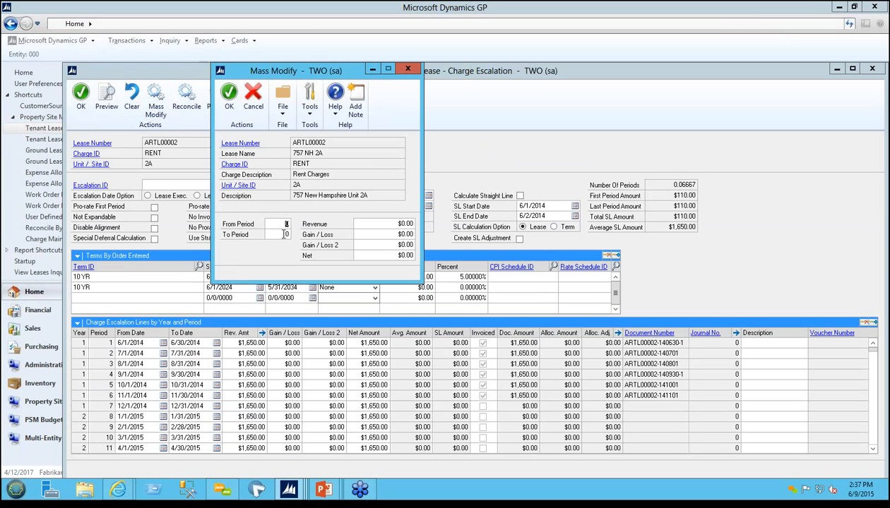
left_click(391, 225)
left_click(408, 69)
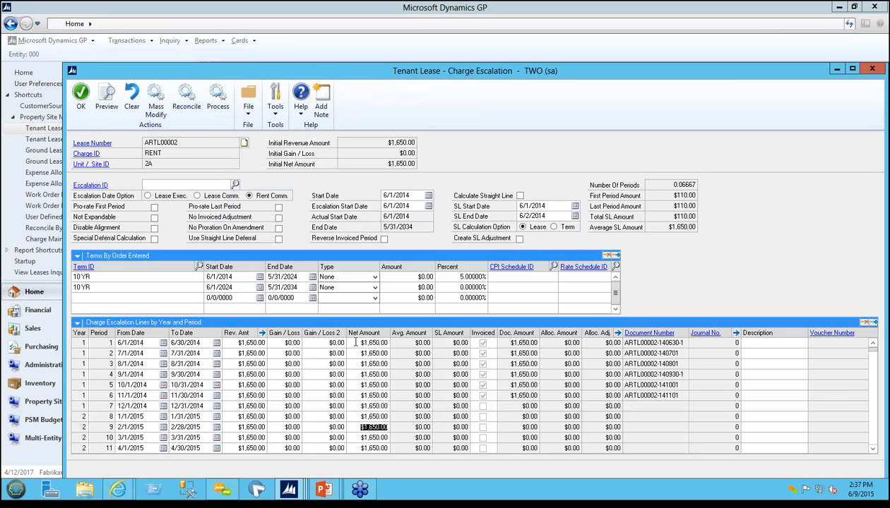
left_click(353, 404)
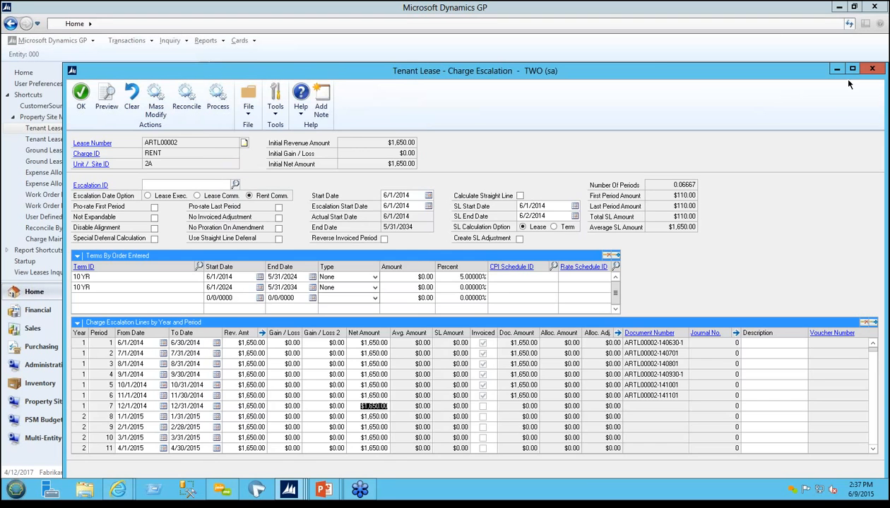
Step: Close the charge escalation, the lease's charge list and Tenant Lease Maintenance
left_click(872, 68)
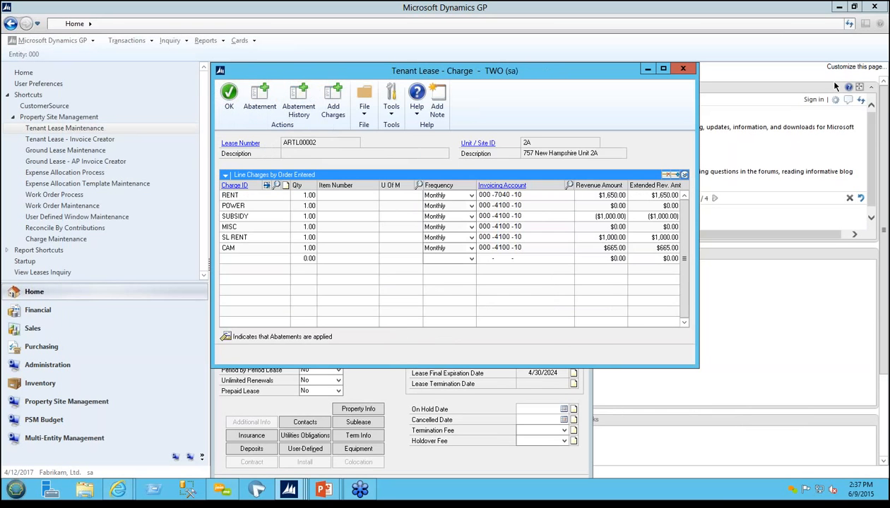
left_click(682, 69)
left_click(656, 69)
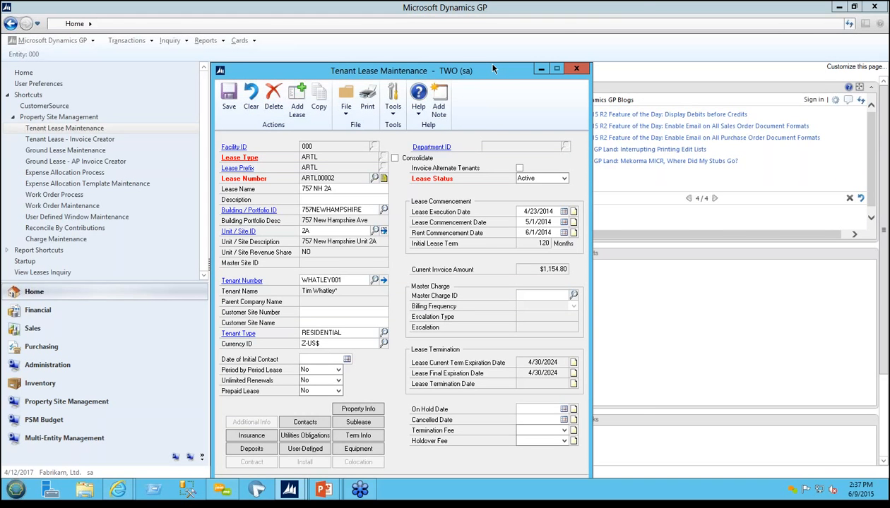
left_click(576, 69)
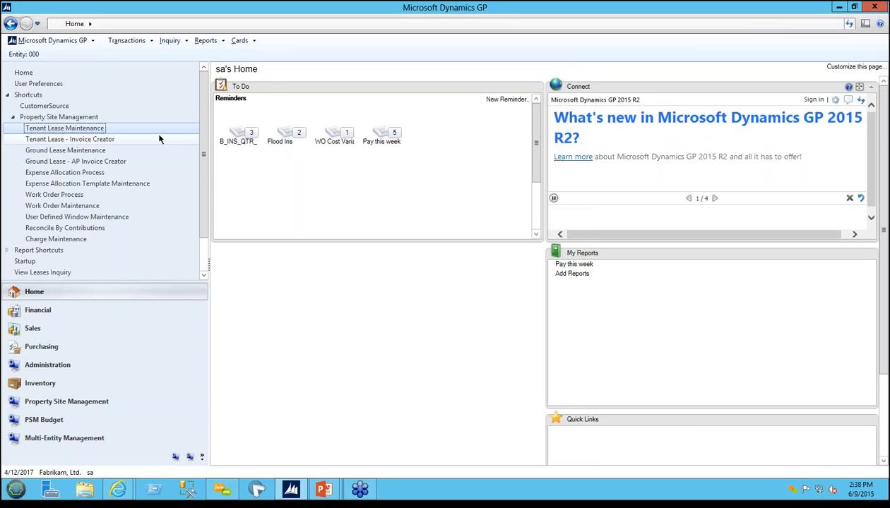
Step: Open Sales Transaction Entry from the sales transactions to view the invoice form, and close it
left_click(136, 40)
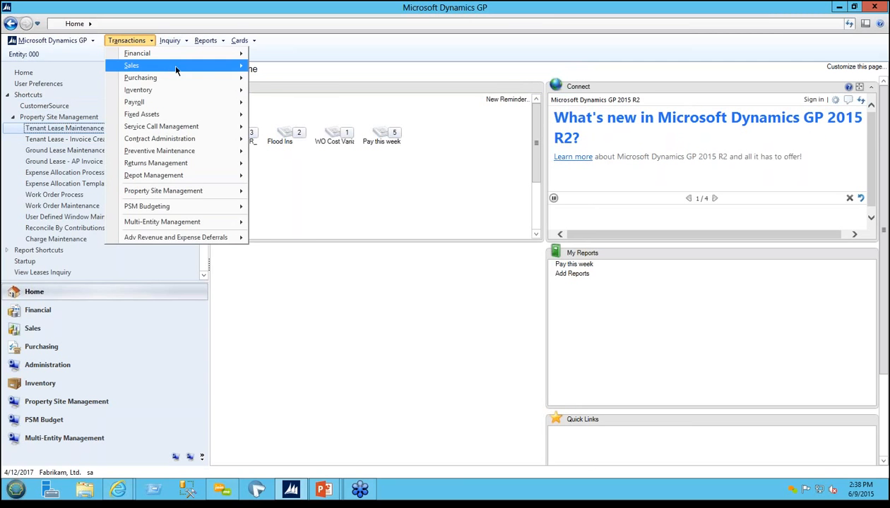
mouse_move(173, 65)
left_click(272, 66)
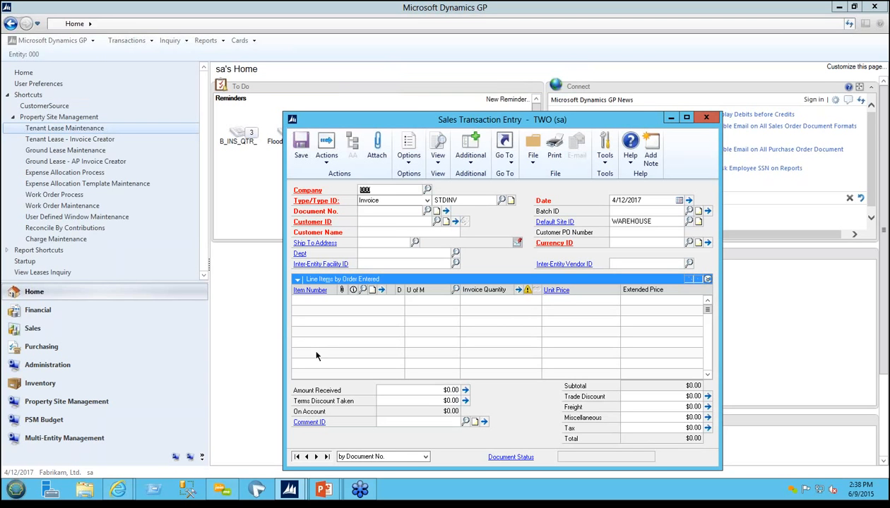
left_click(706, 119)
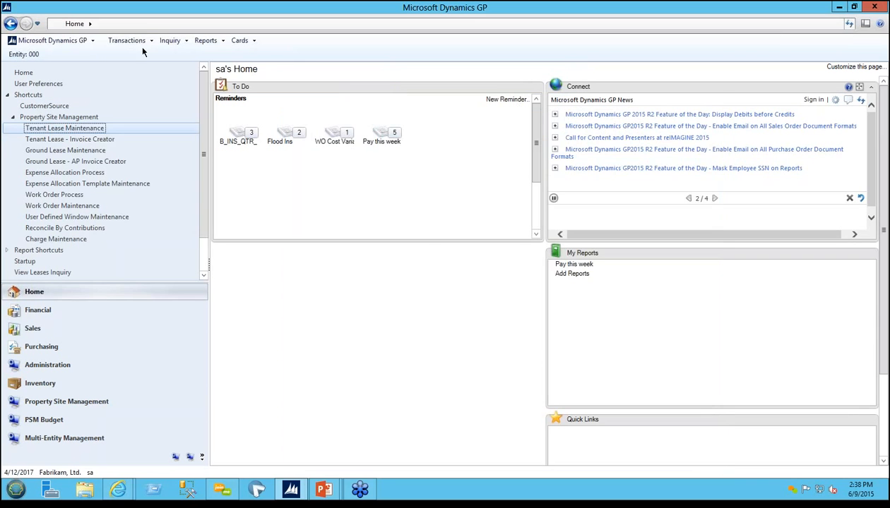
Step: Open the receivables Transaction Entry from the sales transactions to view its document fields, and close it
left_click(134, 42)
mouse_move(189, 66)
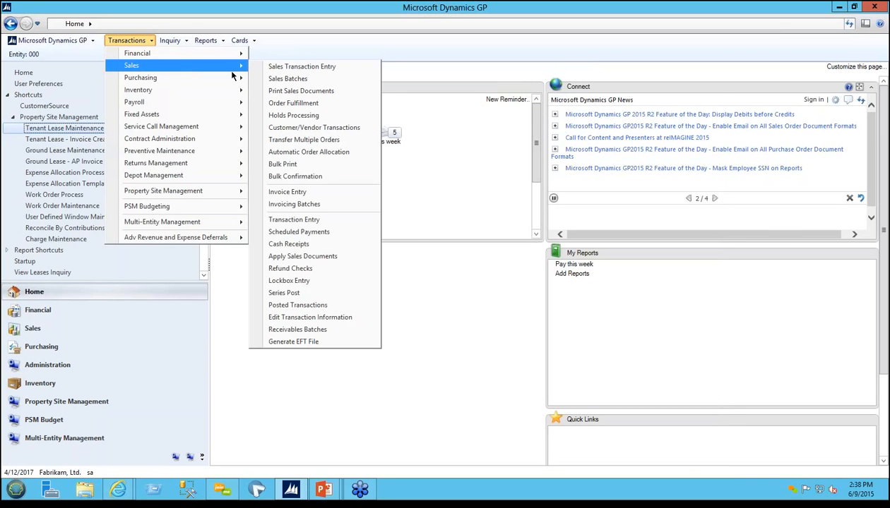
left_click(300, 219)
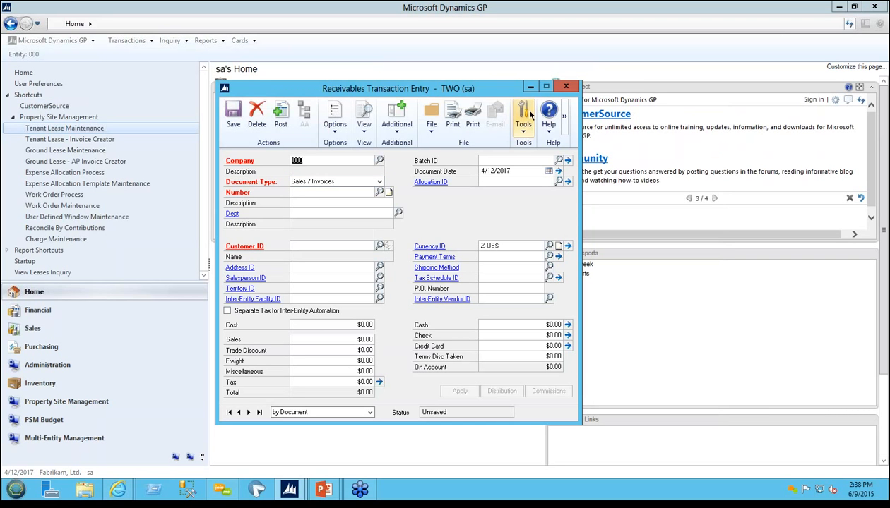
key("Tab")
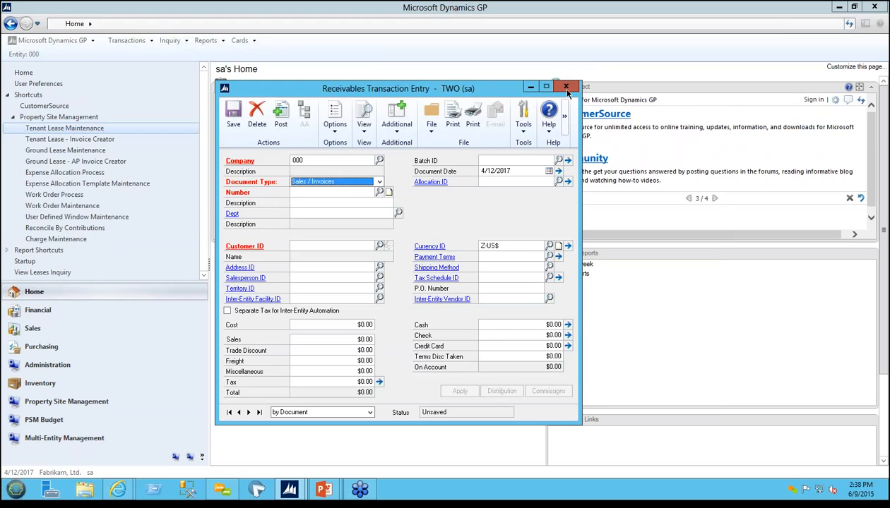
left_click(566, 88)
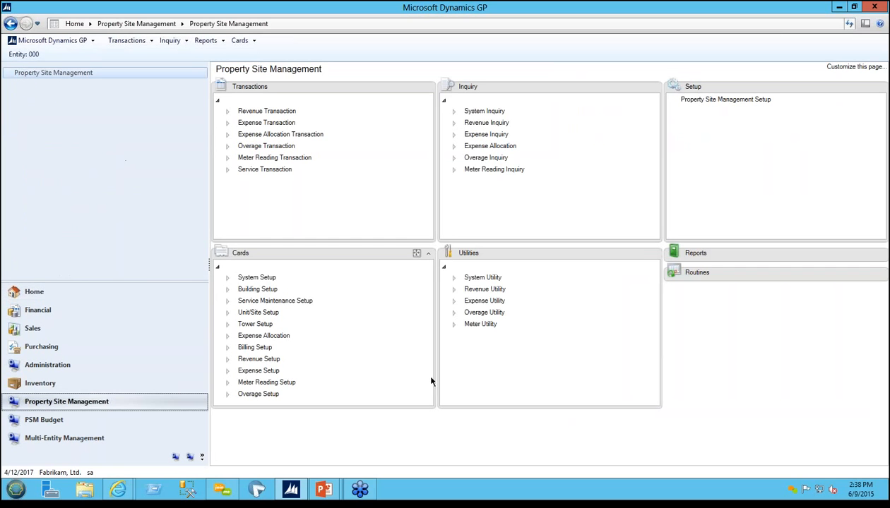
Step: Open the One Time Charge revenue utility in Property Site Management, review its charge date and amount fields, and close it
left_click(453, 289)
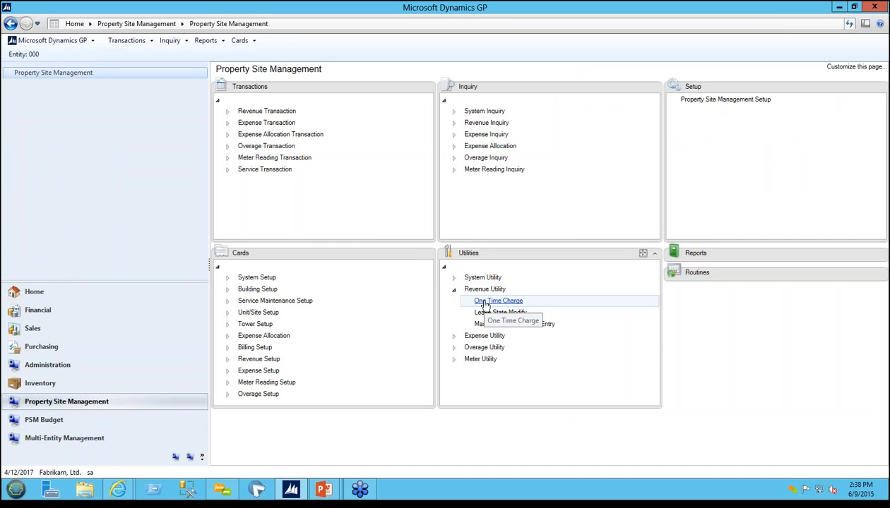
left_click(485, 304)
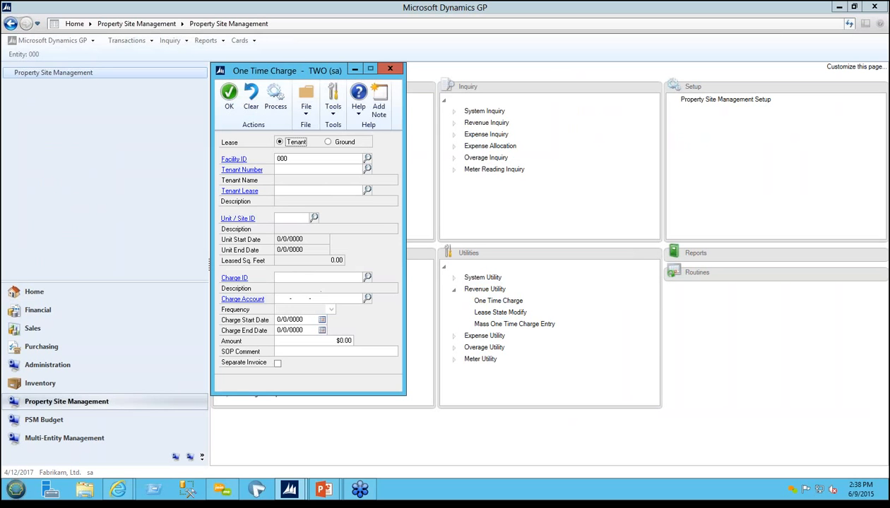
left_click(288, 331)
left_click(294, 343)
left_click(390, 68)
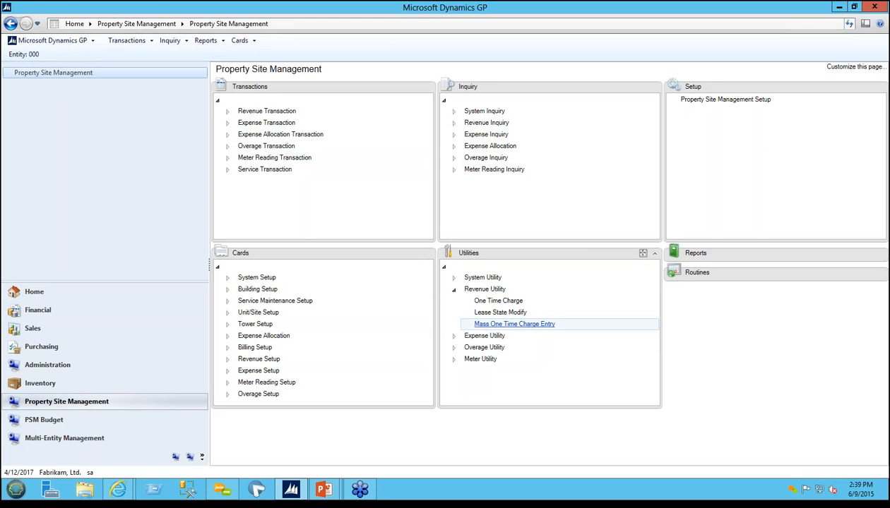
Step: In Mass One Time Charge Entry, set the default charge to MISC with amount $55.00 and list the tenant leases of all entities
left_click(514, 324)
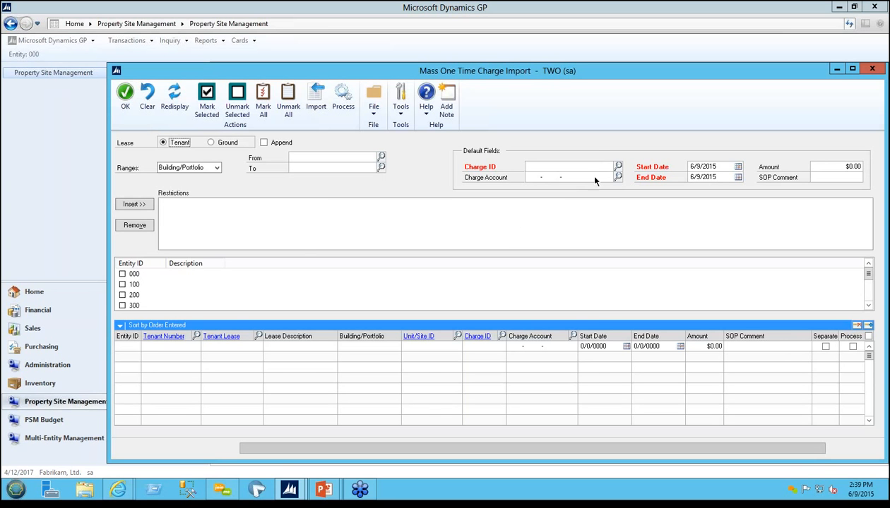
left_click(618, 167)
double_click(308, 290)
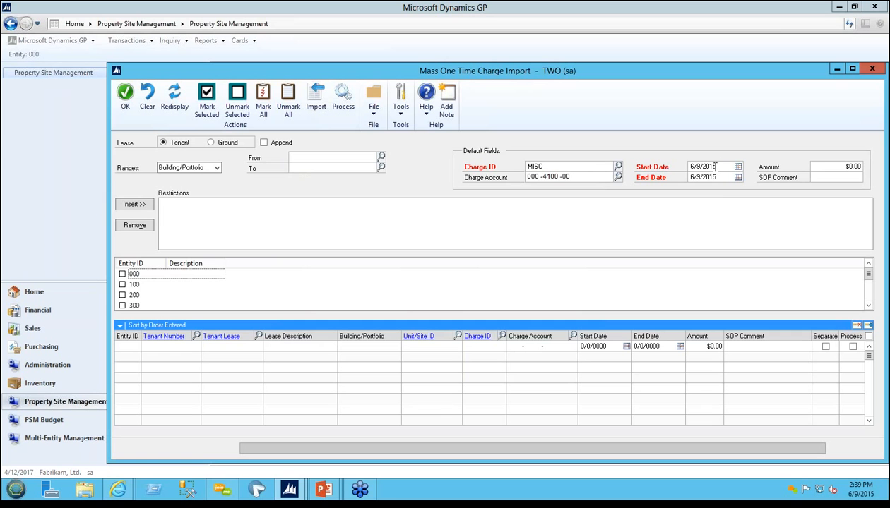
left_click(827, 166)
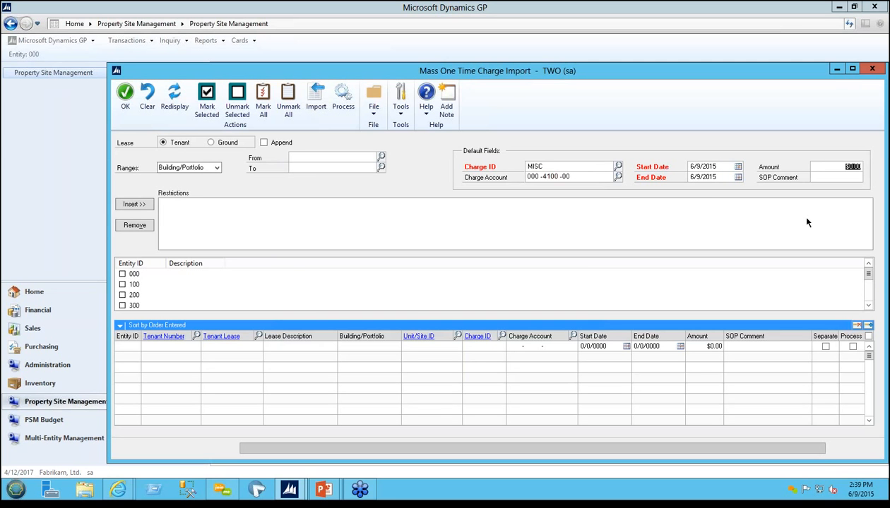
type("55")
key("Tab")
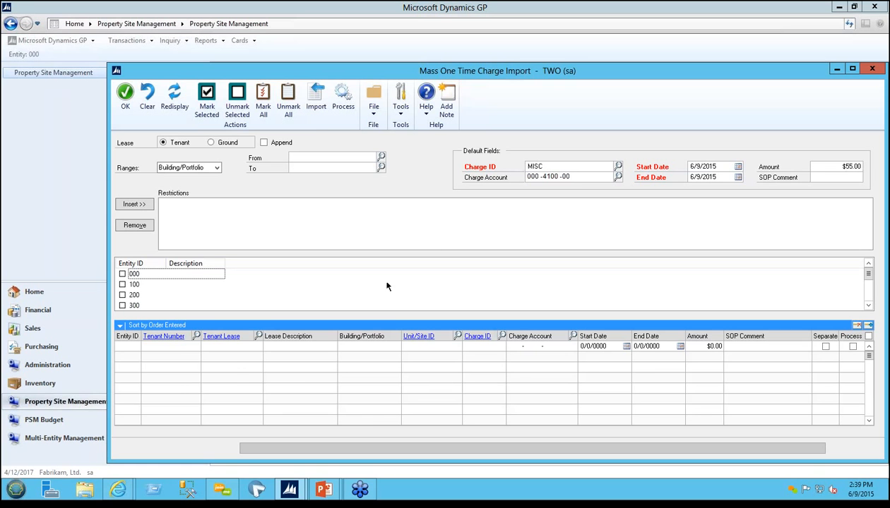
left_click(263, 104)
left_click(170, 102)
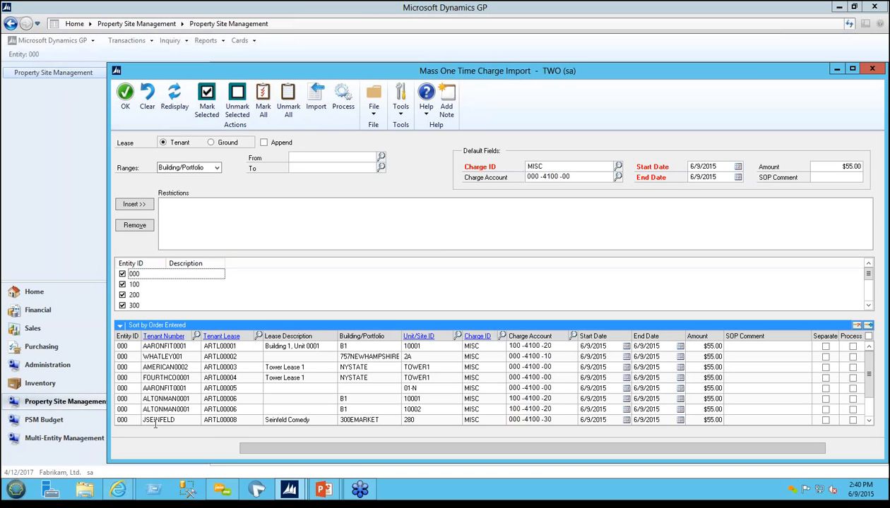
Step: Go through the individual lease amounts, mark all lines for processing, and close Mass One Time Charge Import
left_click(697, 347)
left_click(697, 357)
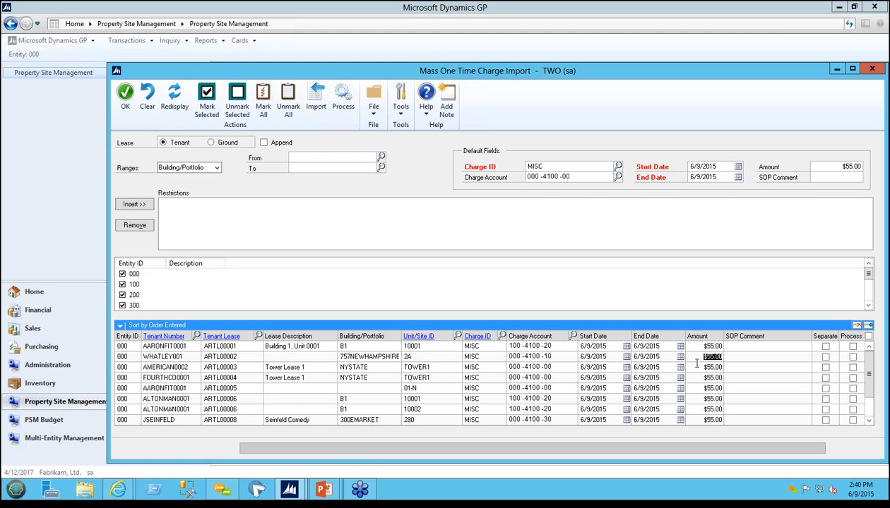
left_click(697, 378)
left_click(698, 398)
left_click(697, 408)
left_click(866, 336)
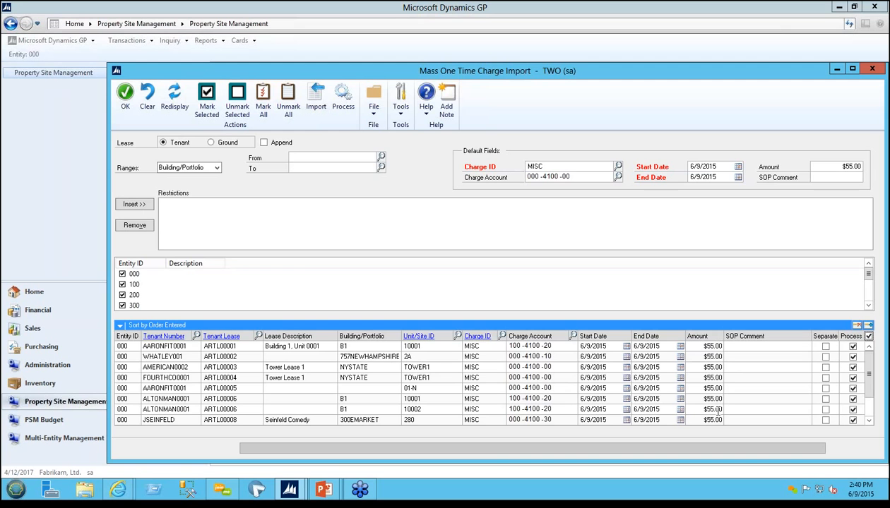
left_click(871, 68)
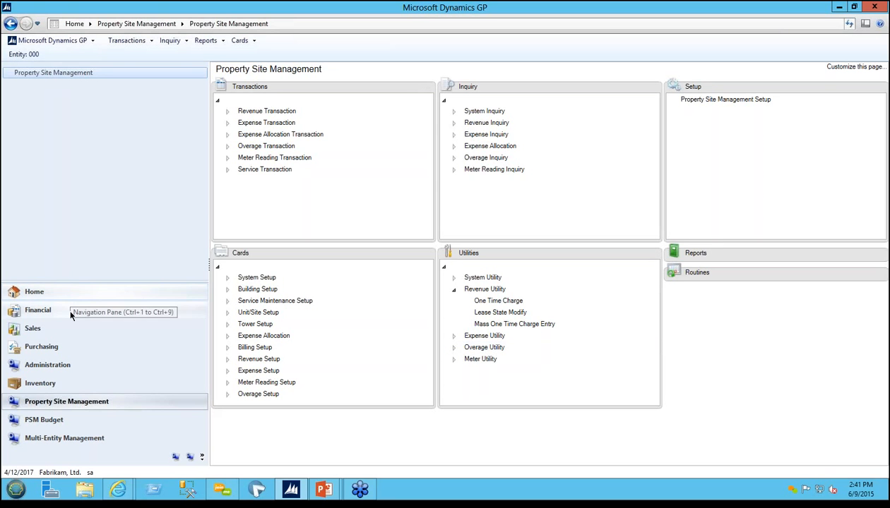
Step: Open Cash Receipts Entry in Sales, try to look up a customer for the receipt, and close the entry
left_click(70, 328)
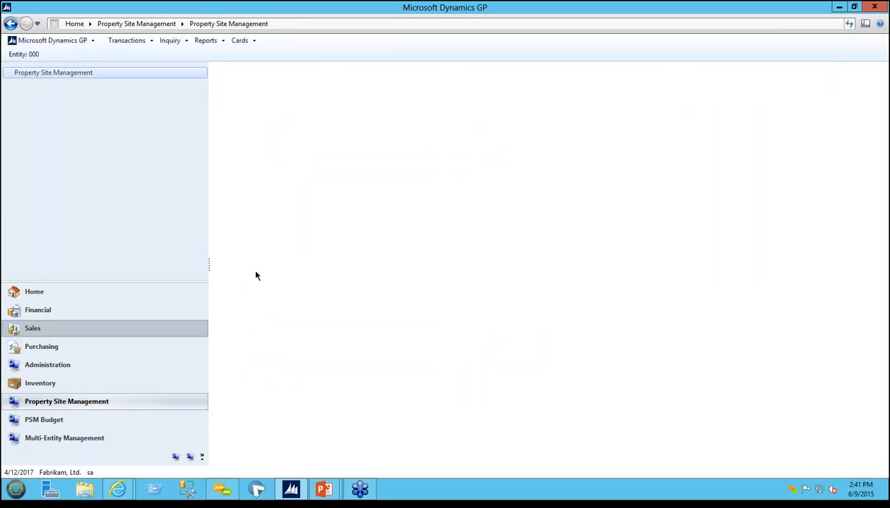
left_click_drag(422, 152, 423, 188)
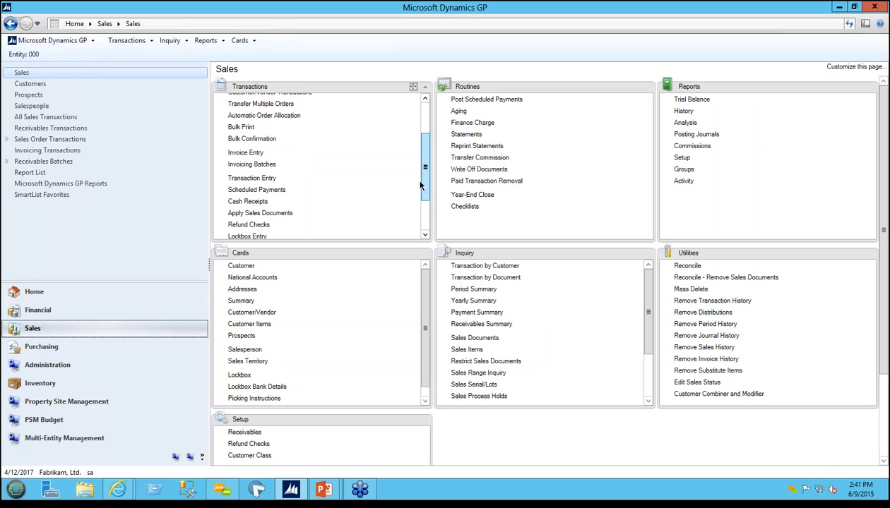
left_click(259, 202)
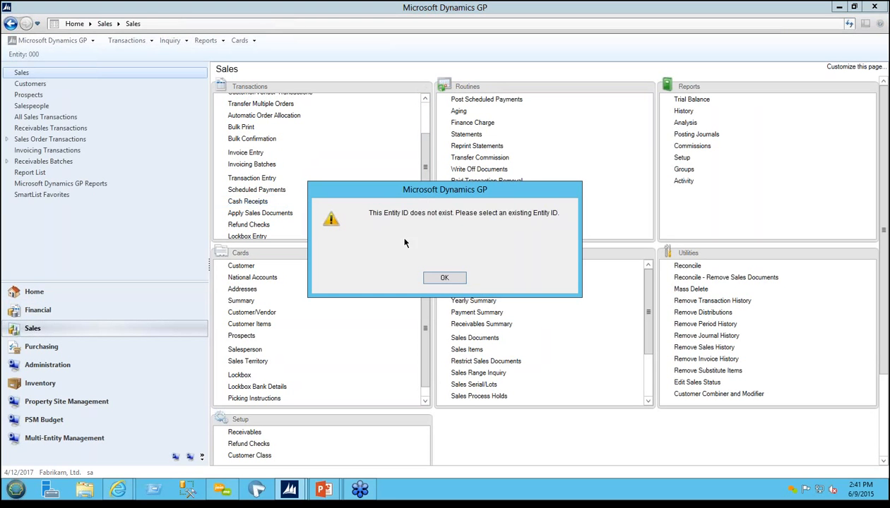
left_click(444, 279)
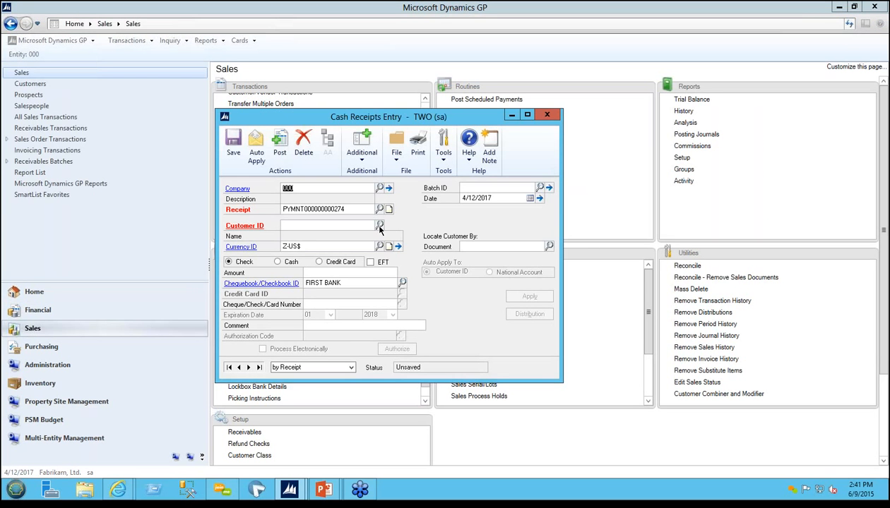
left_click(379, 226)
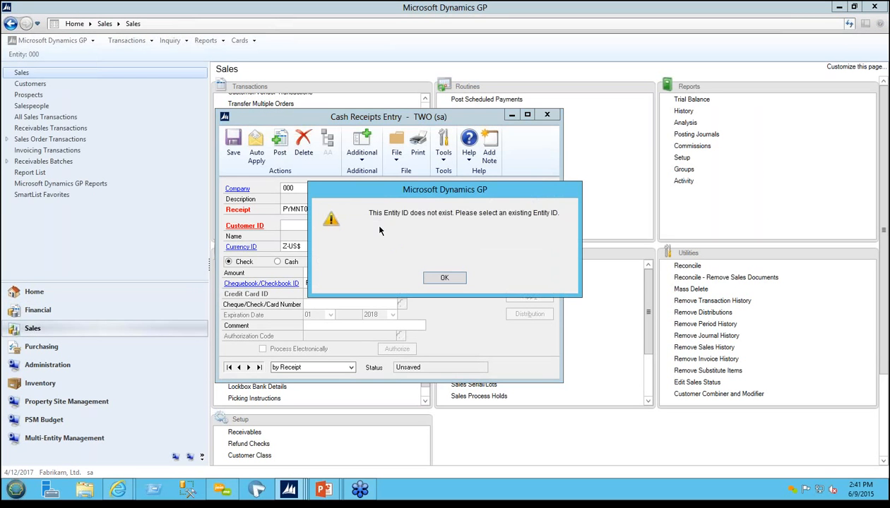
left_click(443, 279)
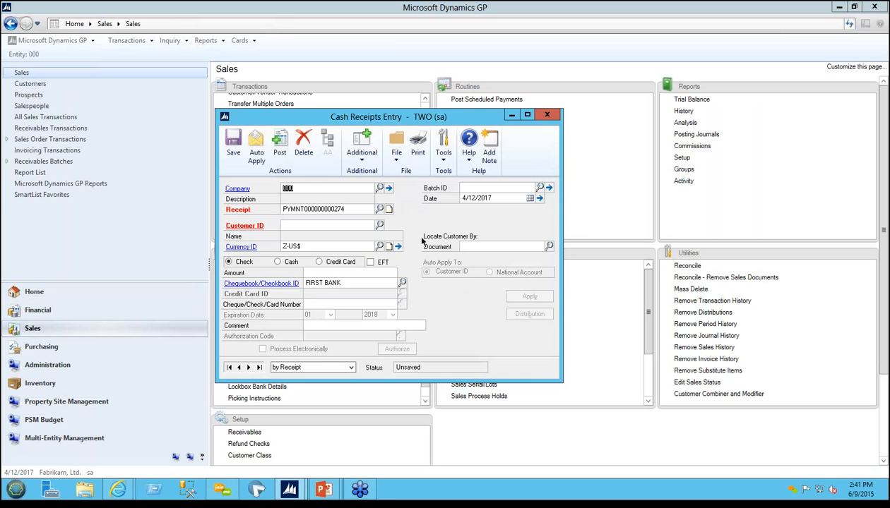
left_click(380, 226)
left_click(434, 277)
left_click(547, 114)
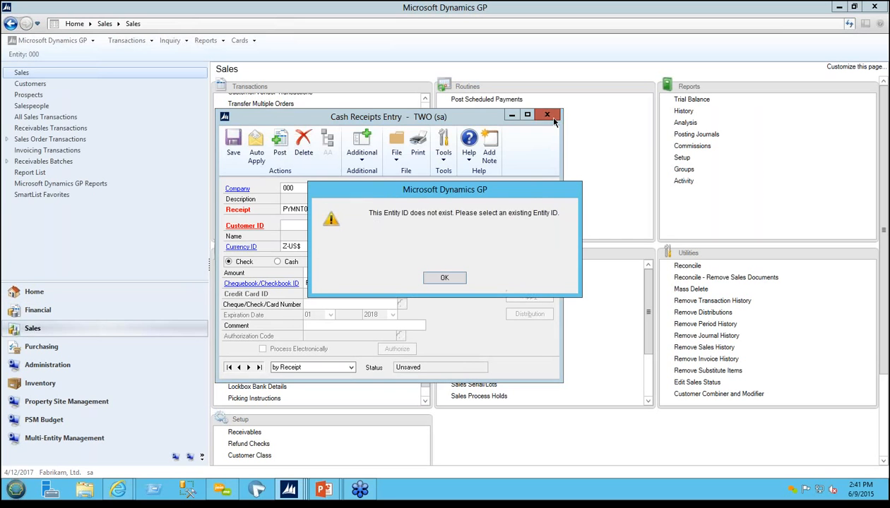
left_click(438, 276)
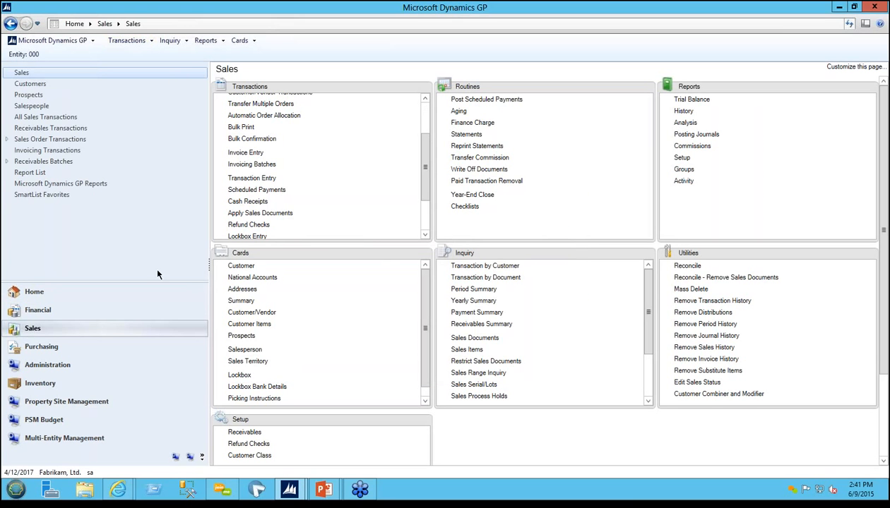
Step: Open the company-level Multi-Entity Management Setup, turn on Disable Multi-Entity Management, and accept the setup
left_click(64, 436)
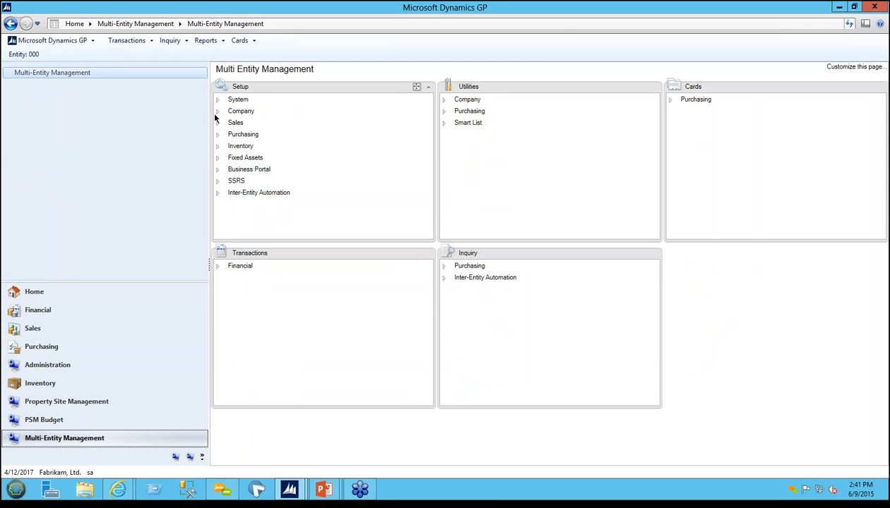
left_click(218, 112)
left_click(255, 123)
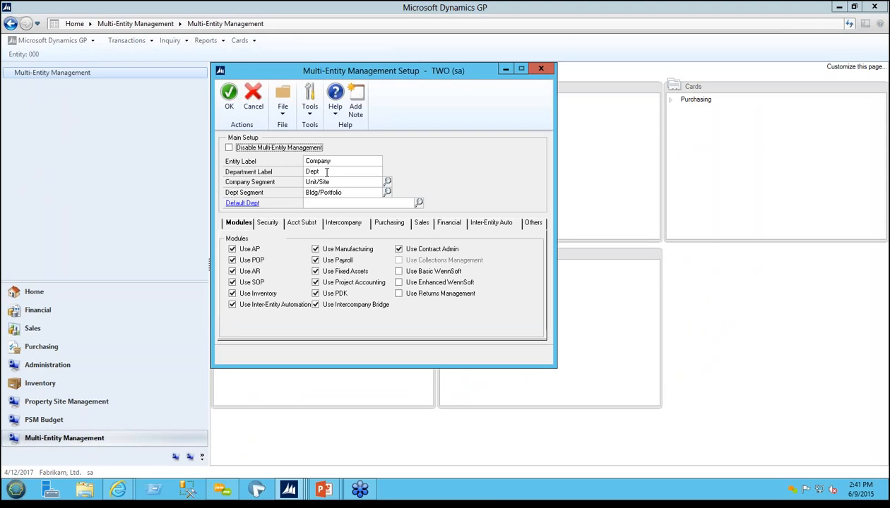
left_click(229, 147)
left_click(230, 93)
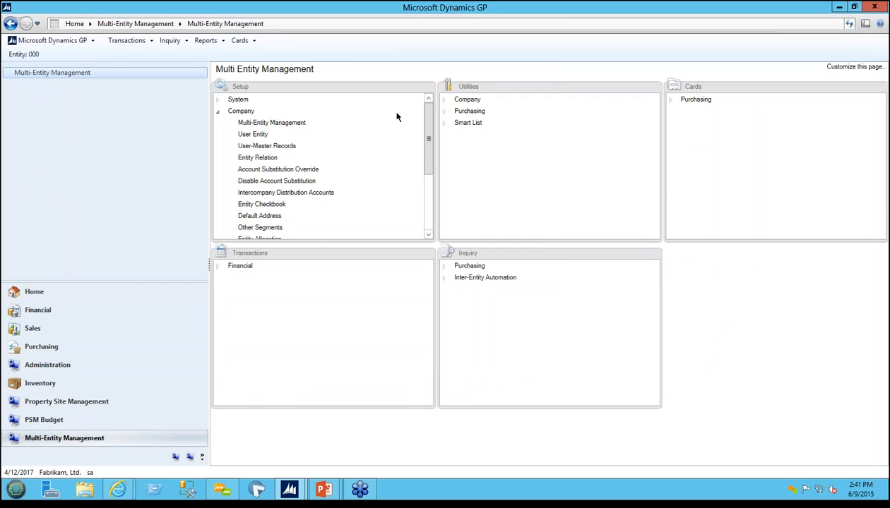
Step: Reopen Cash Receipts Entry in Sales to recheck the company's entity ID, and try to close the entry
left_click(32, 329)
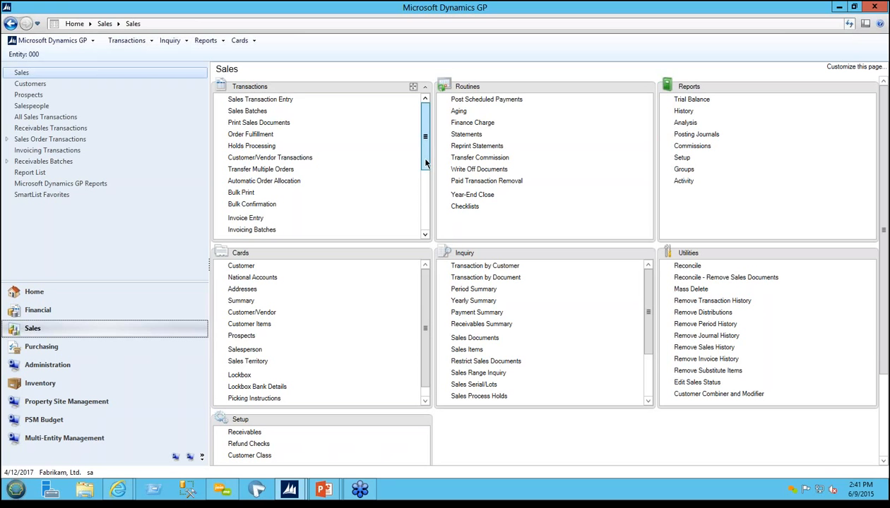
left_click_drag(426, 164, 423, 194)
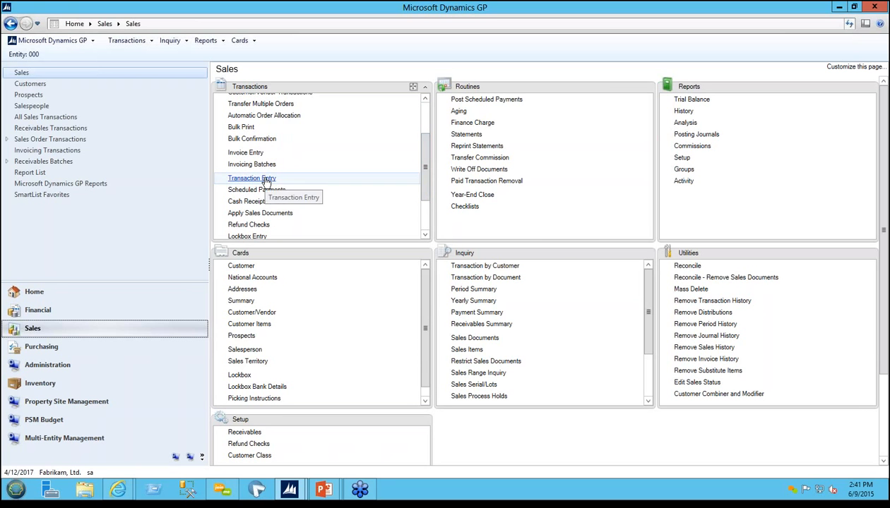
left_click(247, 202)
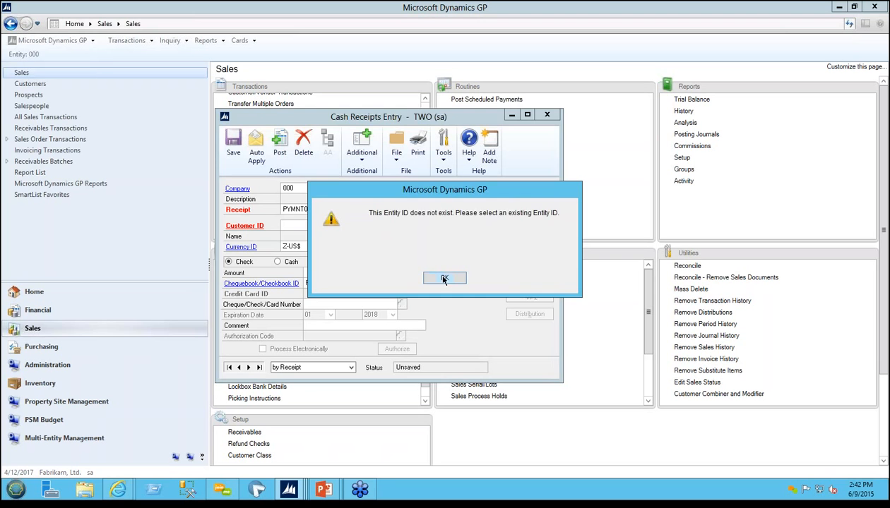
left_click(444, 279)
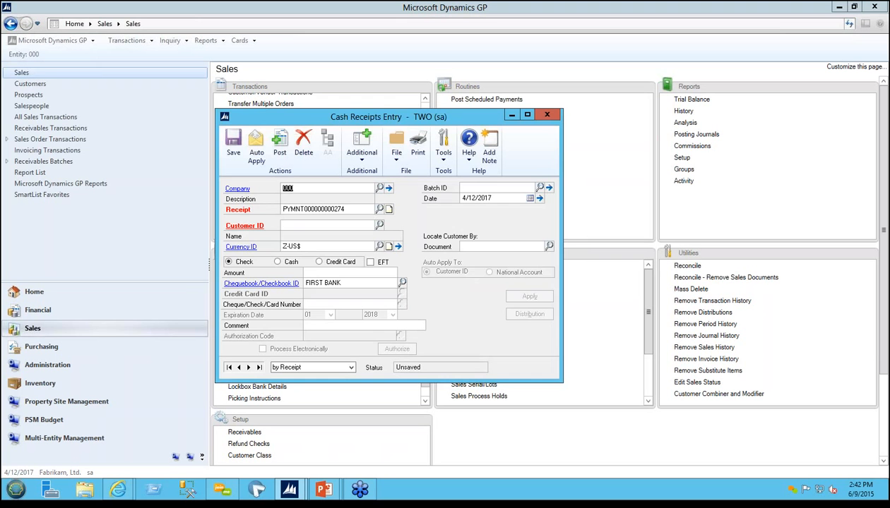
left_click(547, 115)
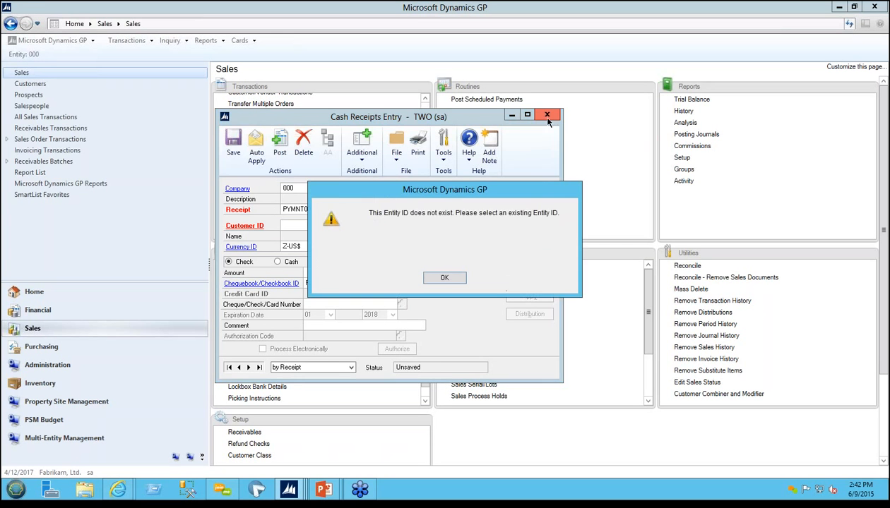
left_click(442, 277)
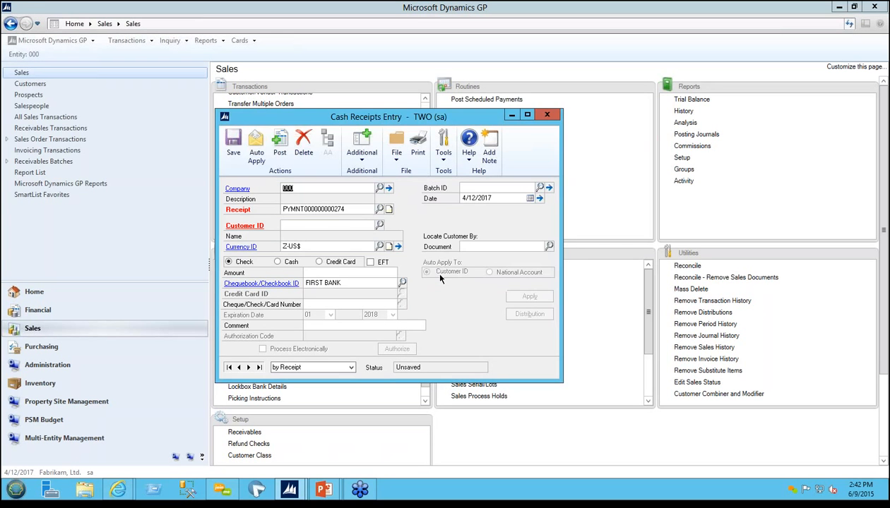
left_click(507, 121)
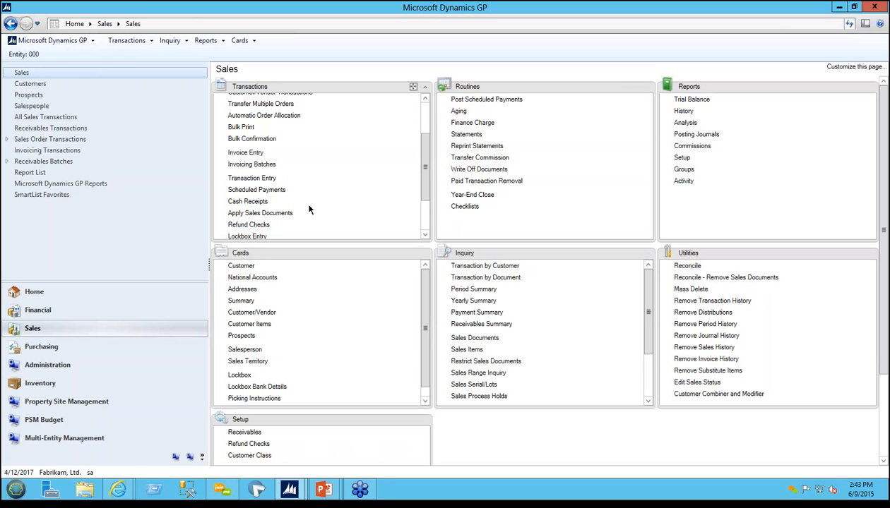
Step: Open SmartList, look at the lists under Property Site Management, and close it
left_click(76, 44)
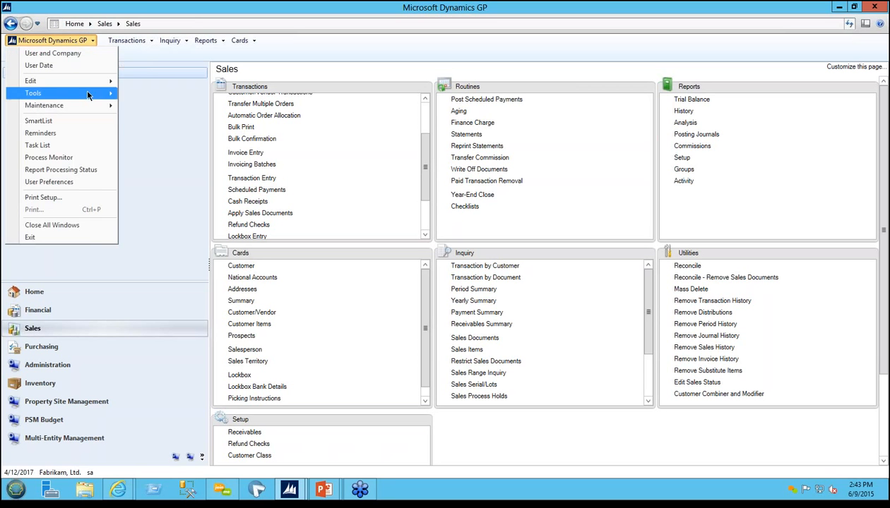
left_click(71, 120)
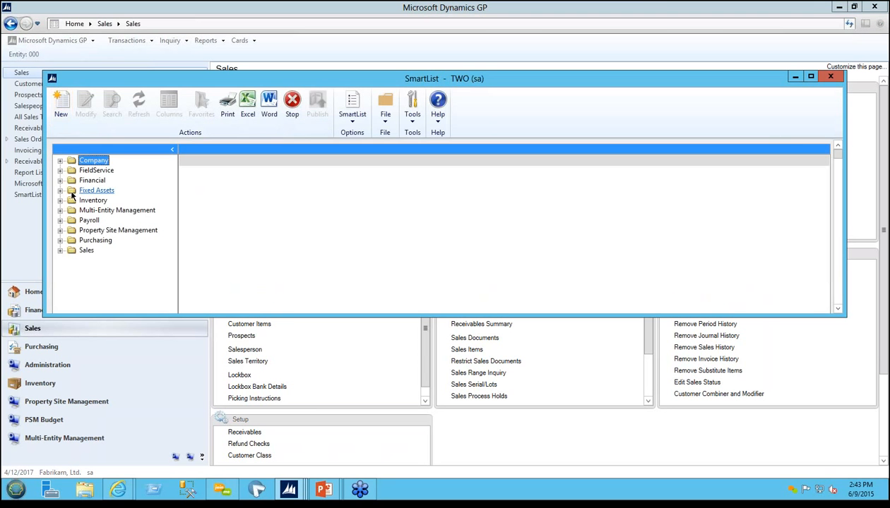
left_click(61, 231)
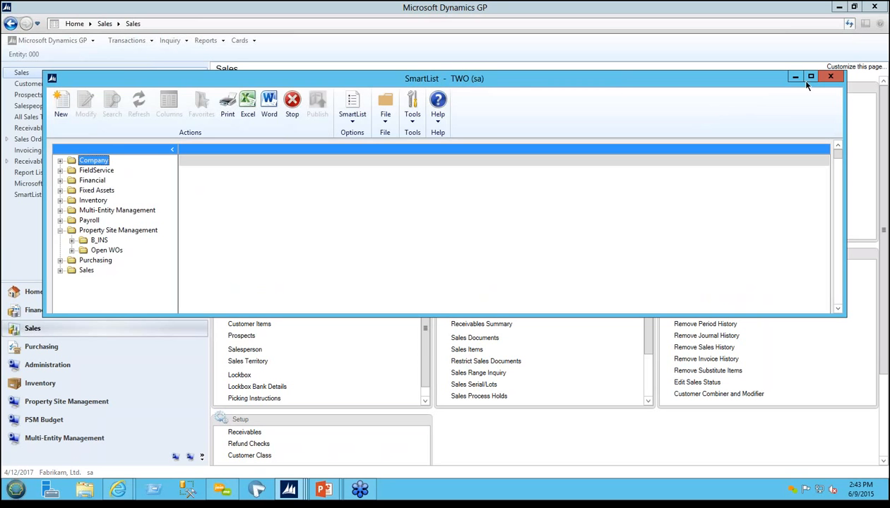
left_click(830, 76)
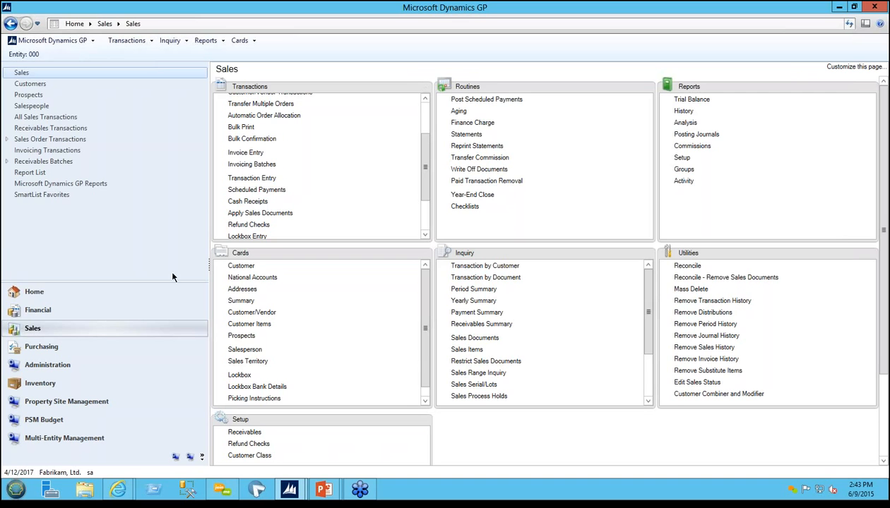
Step: Open the B_INS_QTR_ reminder from the home page, examine its search criteria and insurance records, and close the list
left_click(75, 292)
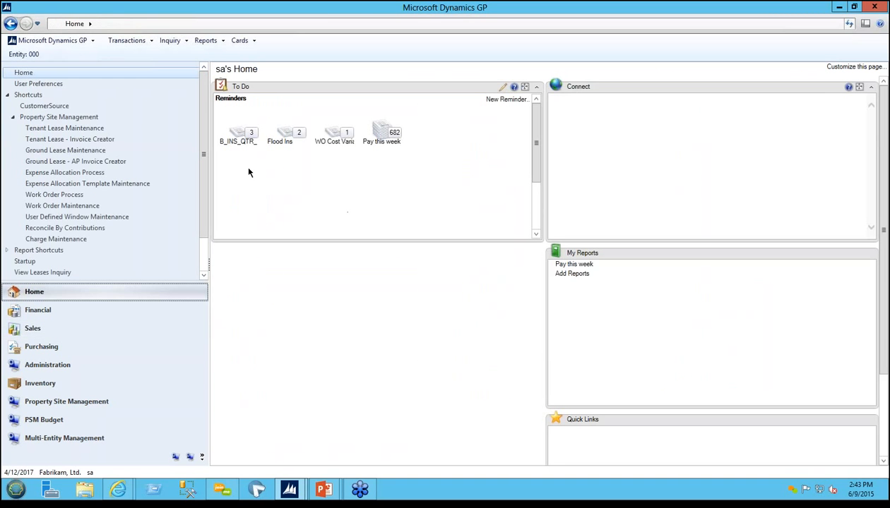
left_click(239, 136)
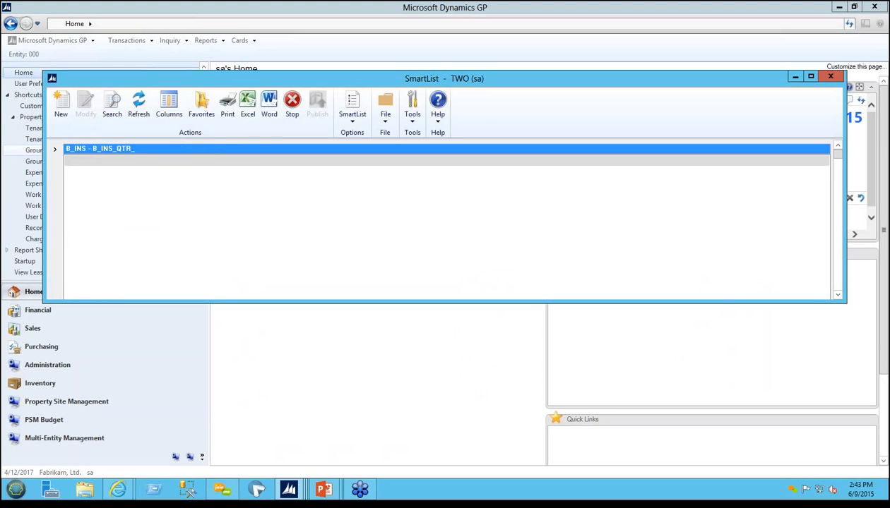
left_click(112, 100)
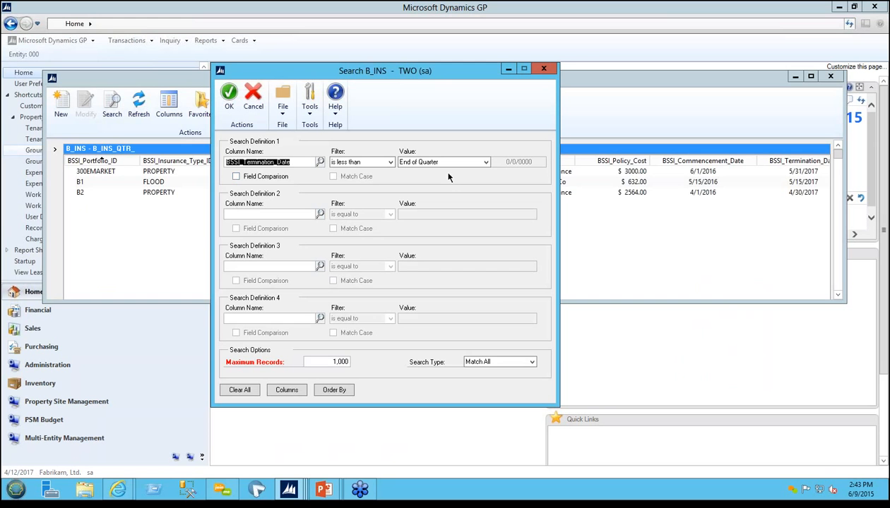
left_click(543, 69)
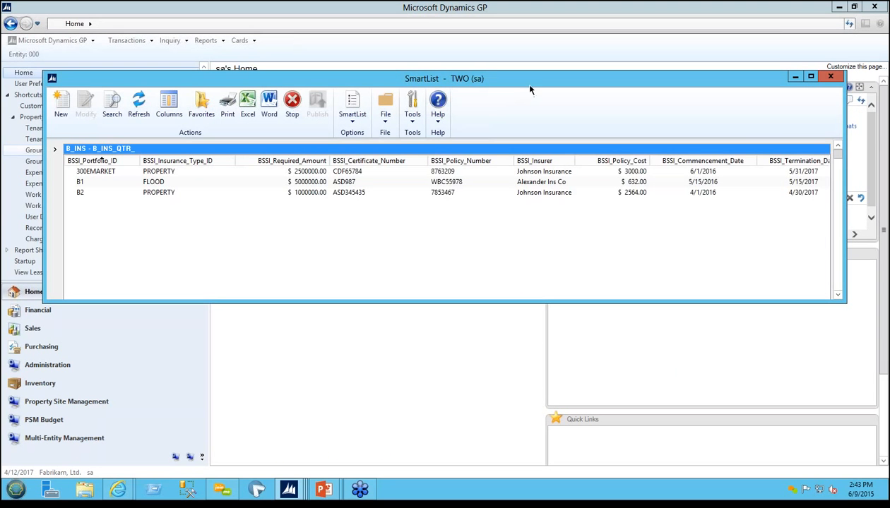
left_click(831, 79)
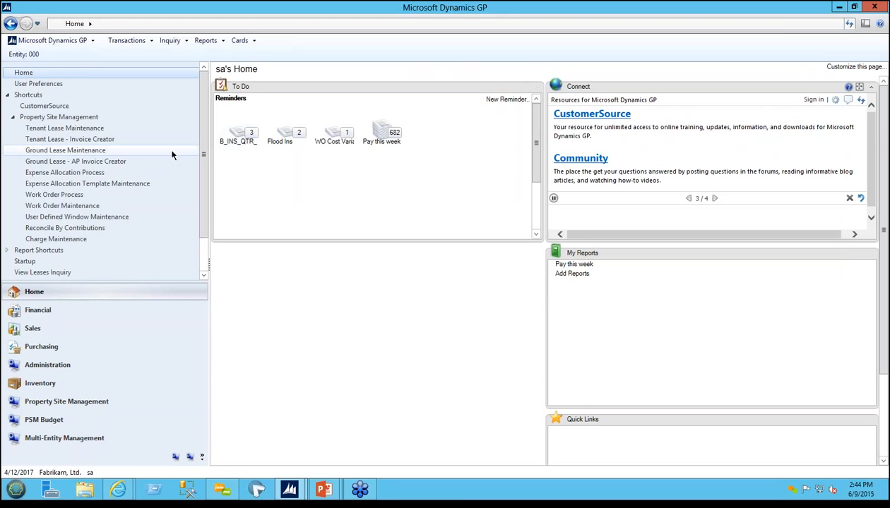
Step: Open Tenant Lease Maintenance and load tenant lease ARTL00002 through the lease lookup
left_click(83, 128)
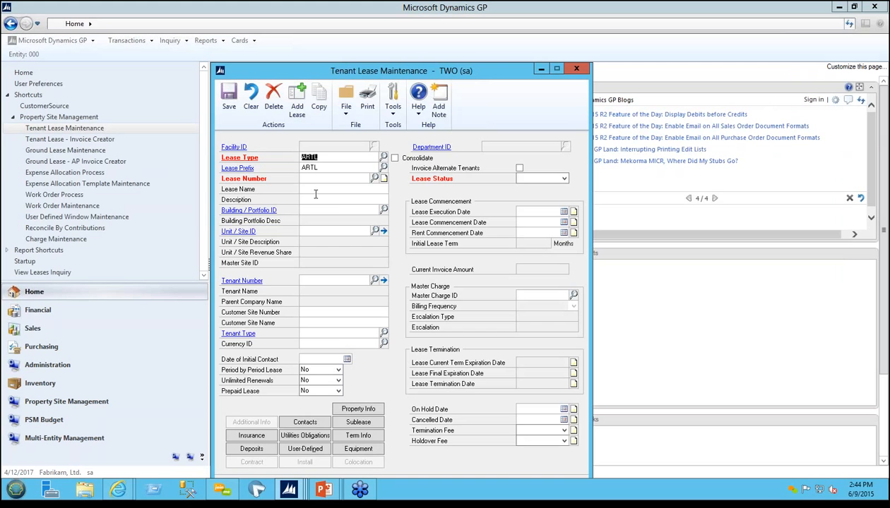
left_click(375, 178)
double_click(293, 280)
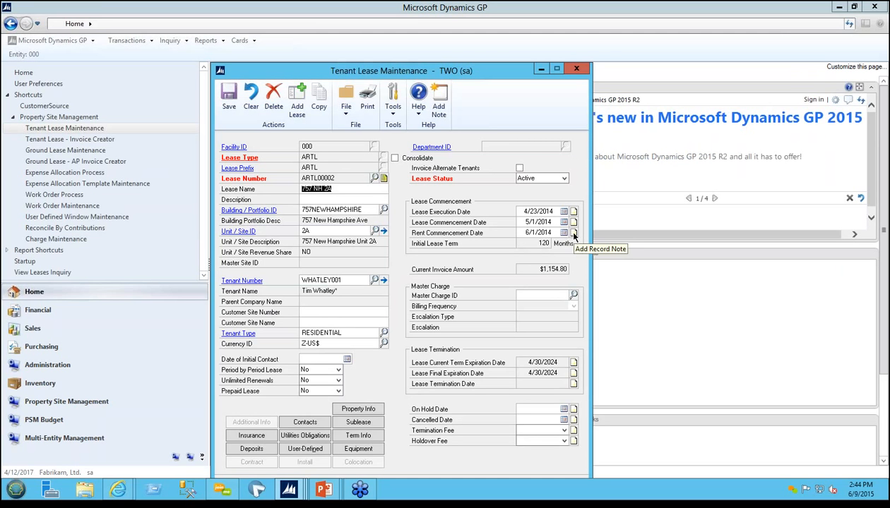
Step: View the note on the lease number and its document attachments, and close both windows
left_click(384, 178)
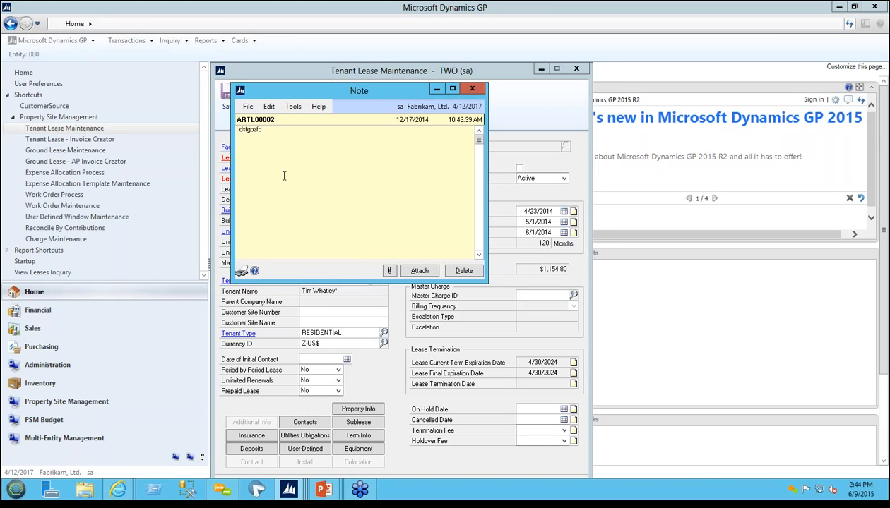
left_click(387, 271)
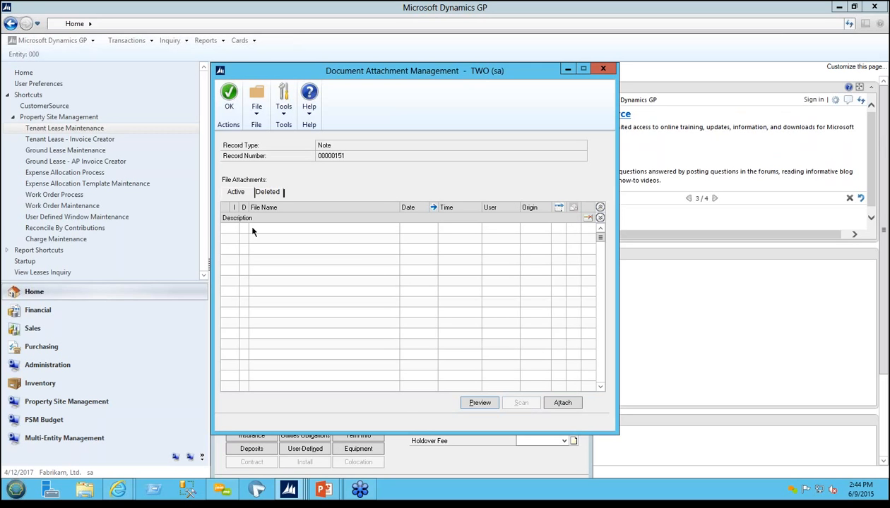
left_click(603, 69)
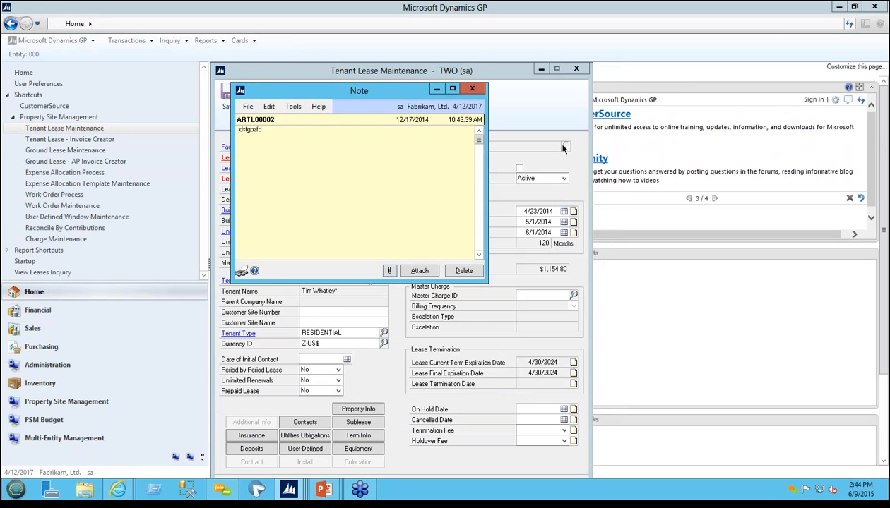
left_click(471, 89)
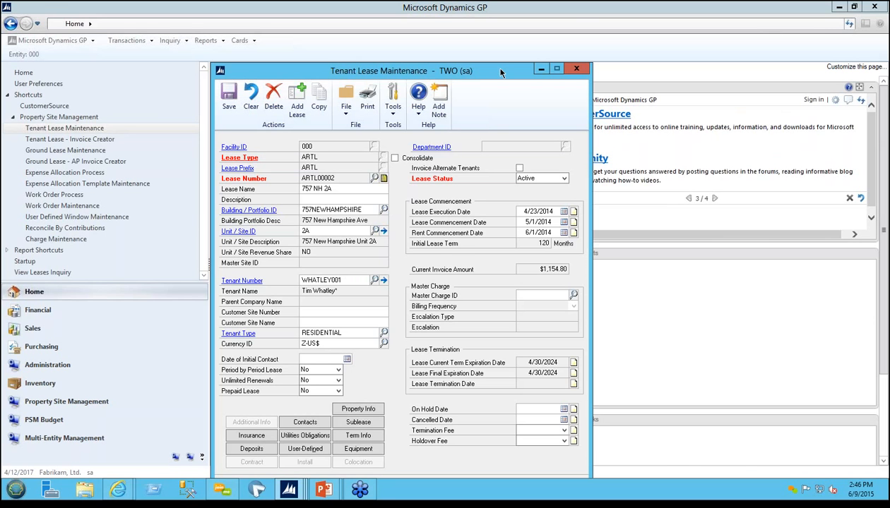
Step: Switch to the PM Webinar 2015 slide show in PowerPoint
key("alt+Tab")
key("alt+Tab")
key("alt+Tab")
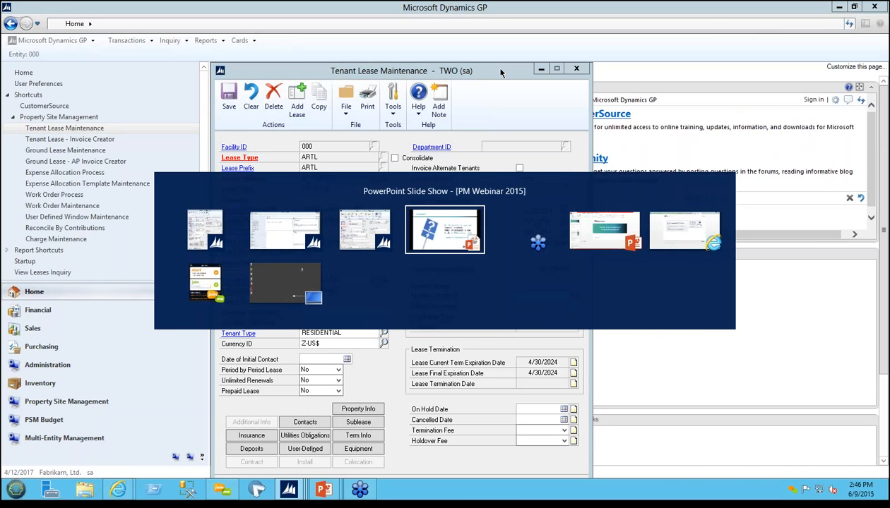